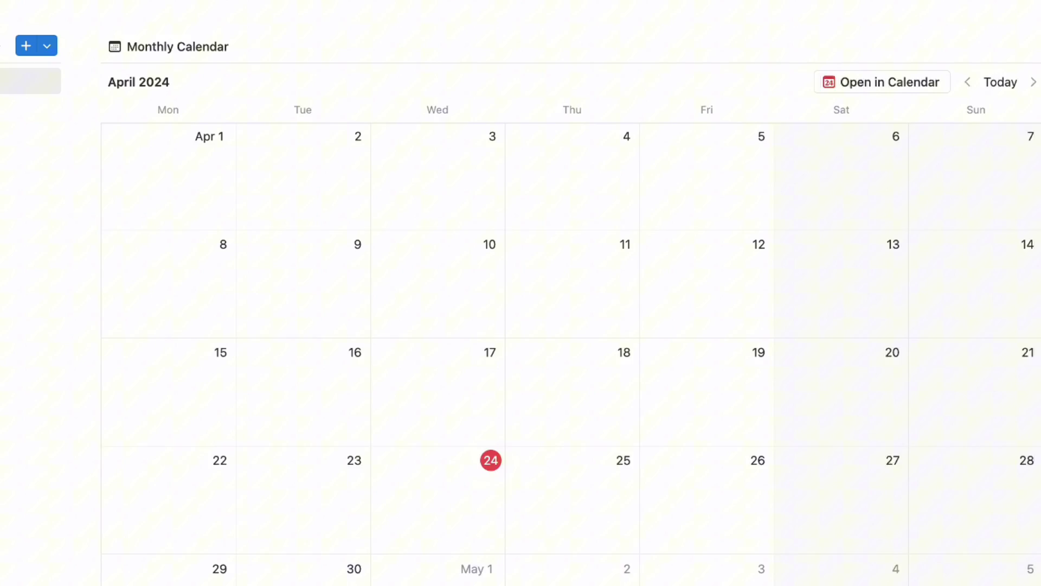
pyautogui.click(5, 137)
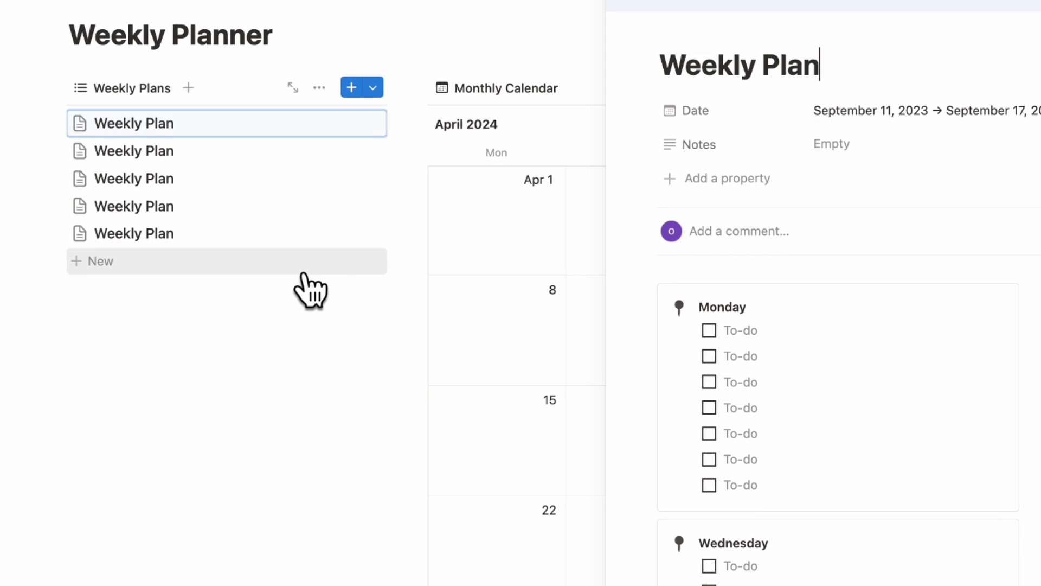
pyautogui.click(560, 172)
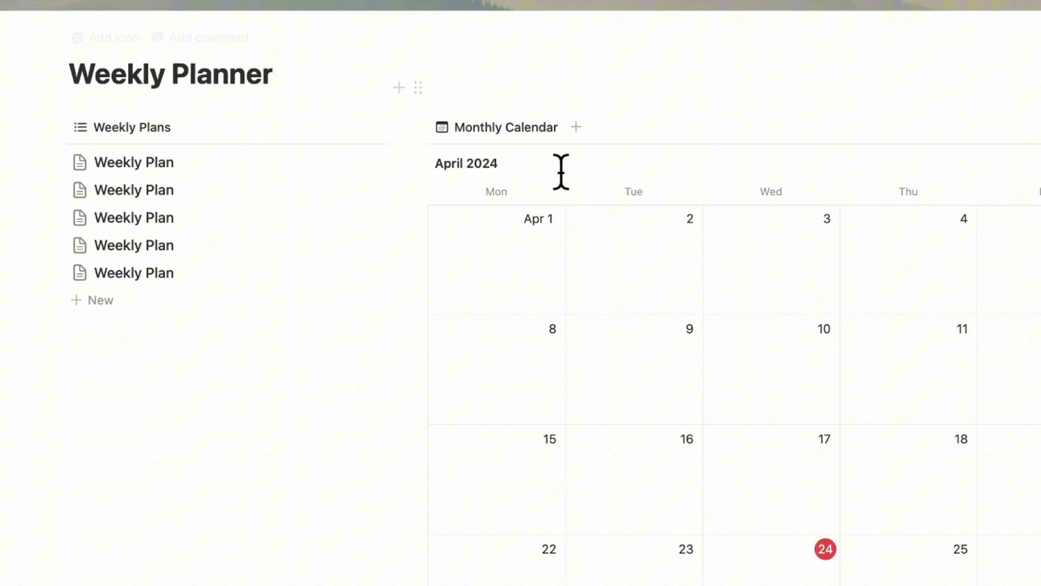
pyautogui.scroll(5, 560, 174)
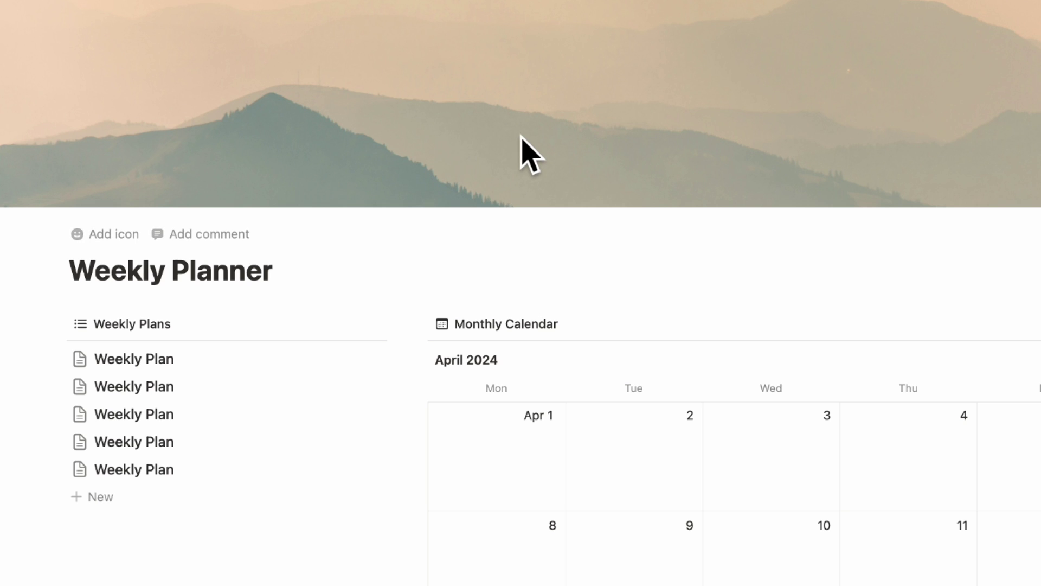
pyautogui.scroll(2, 521, 154)
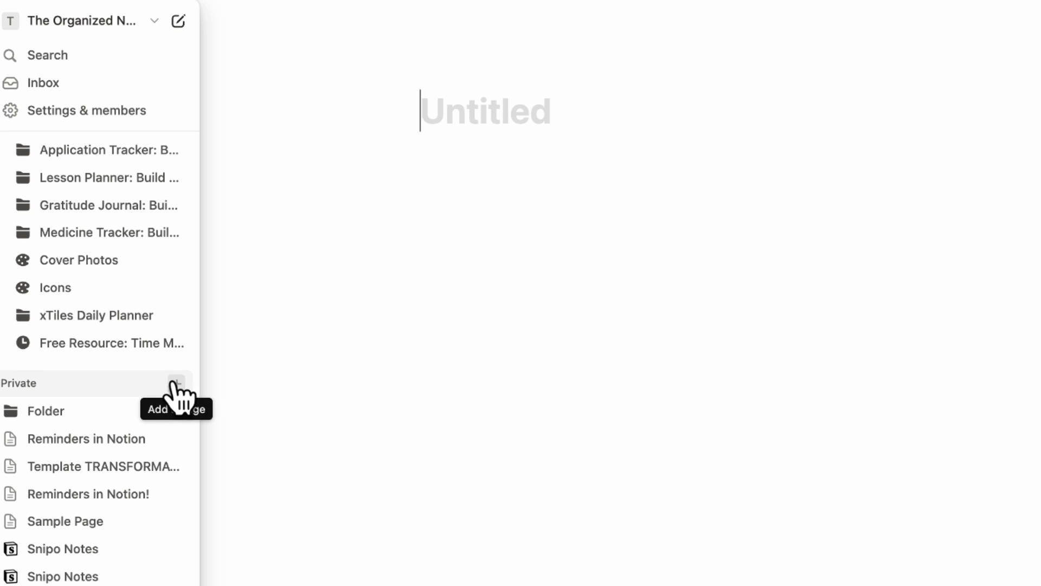
# Step: Add a private 'Dashboard or Folder' page and nest a 'To-do list' page inside it
pyautogui.click(180, 382)
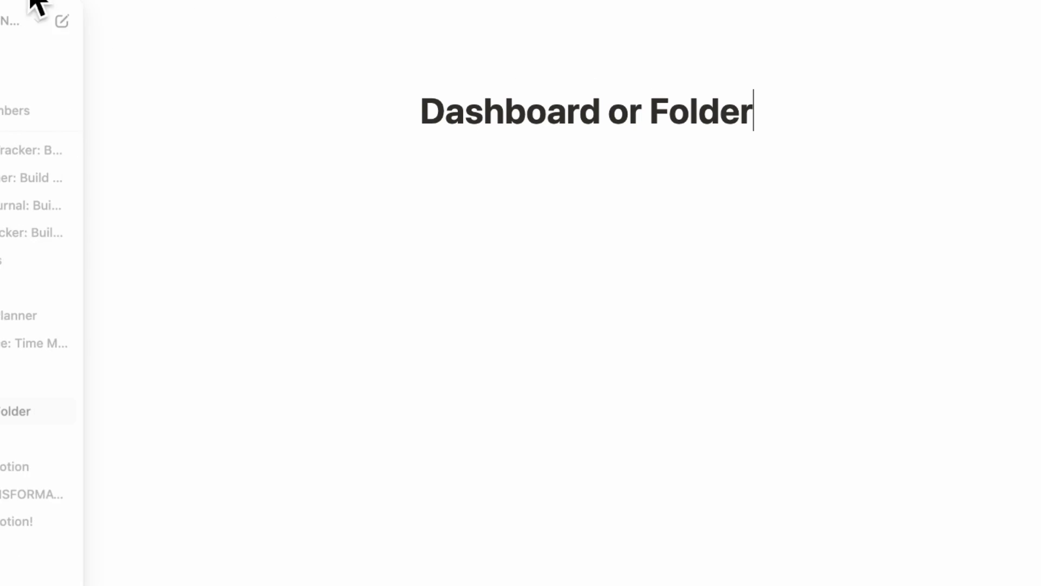
pyautogui.moveTo(81, 411)
pyautogui.write('Dashboard or Folder')
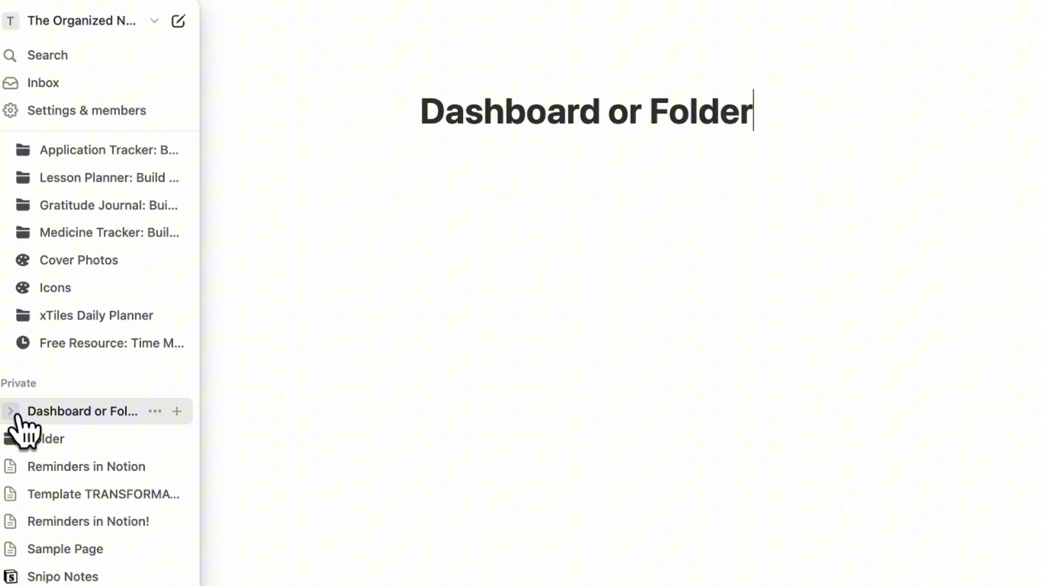
pyautogui.click(11, 411)
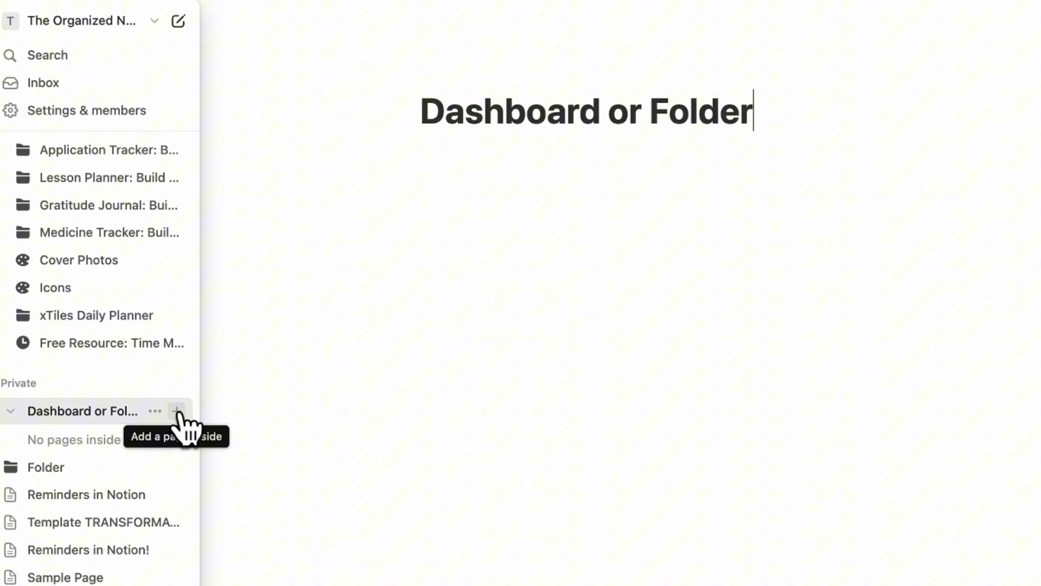
pyautogui.click(176, 412)
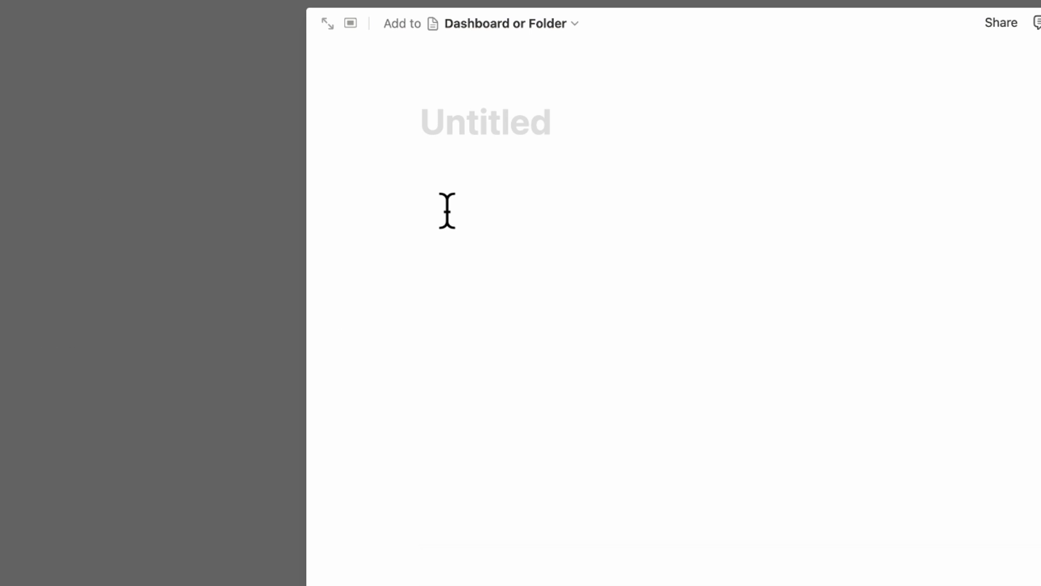
pyautogui.write('To-do list')
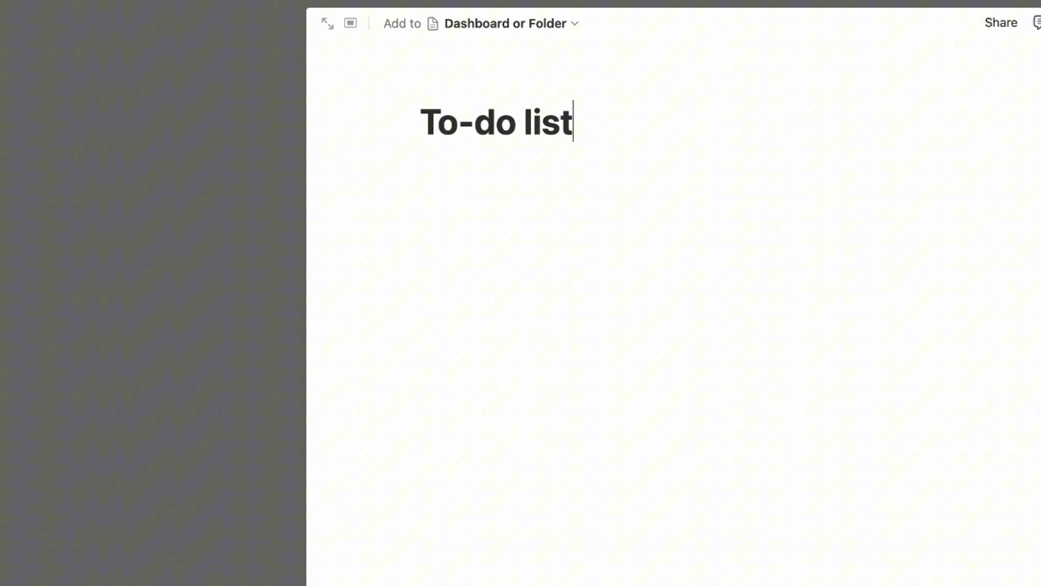
pyautogui.press('Escape')
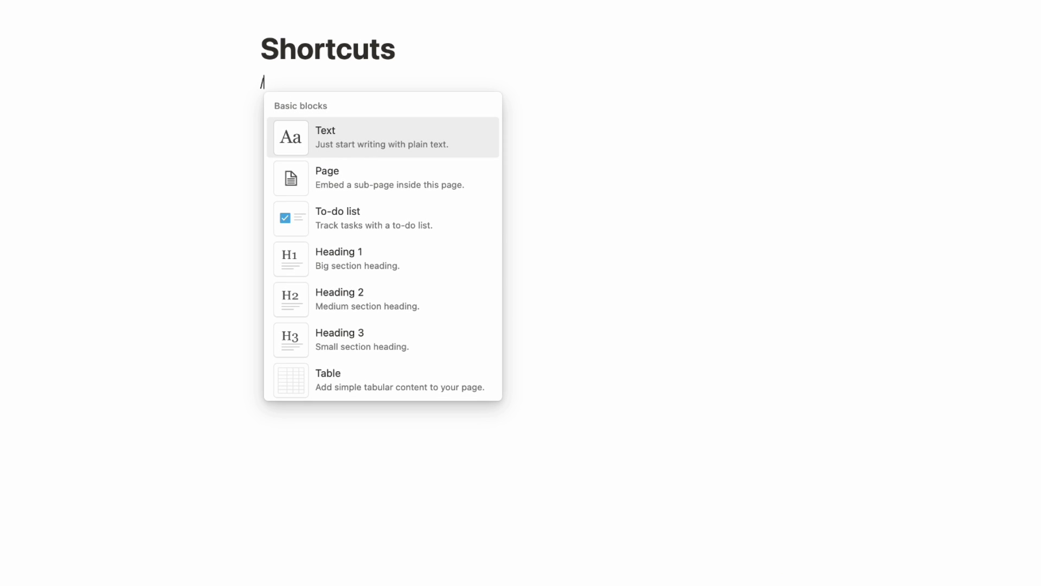
pyautogui.scroll(-3, 407, 309)
pyautogui.scroll(3, 411, 313)
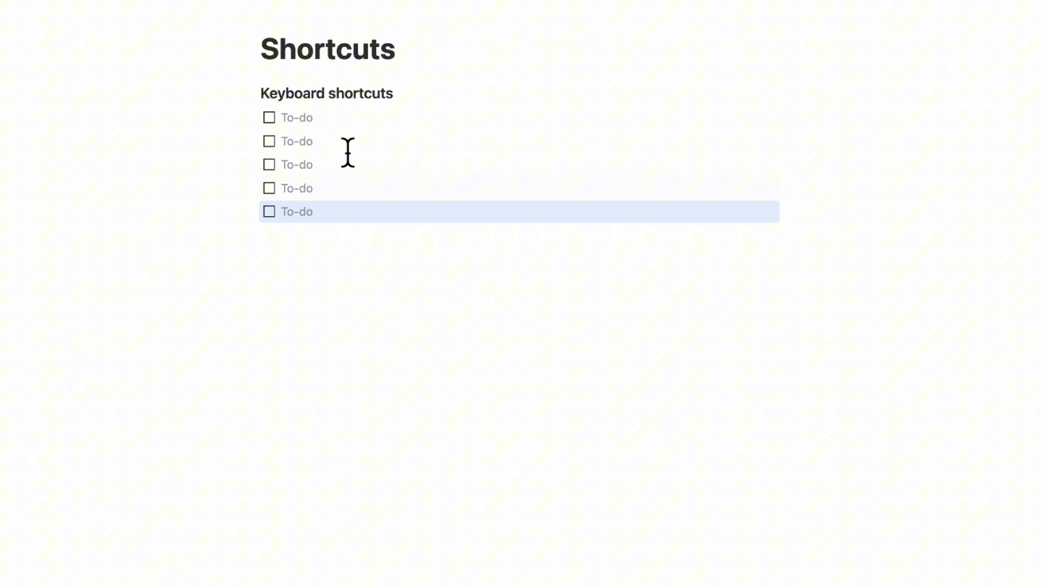
pyautogui.hotkey('ctrl', 'd')
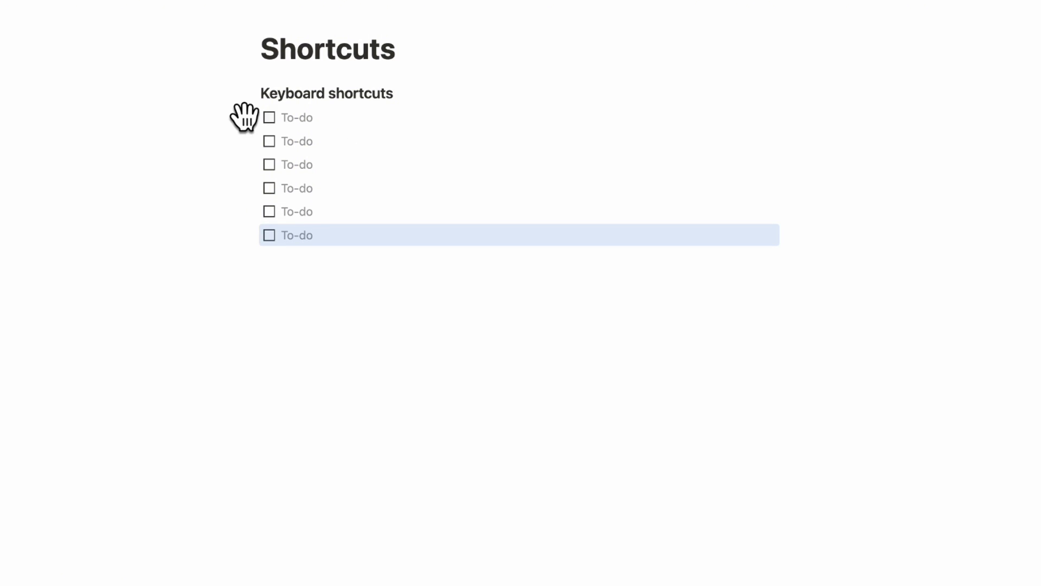
# Step: Drag the first to-do into a side column and back, then start an empty block below
pyautogui.moveTo(249, 116)
pyautogui.mouseDown()
pyautogui.moveTo(268, 105)
pyautogui.moveTo(851, 101)
pyautogui.mouseUp()
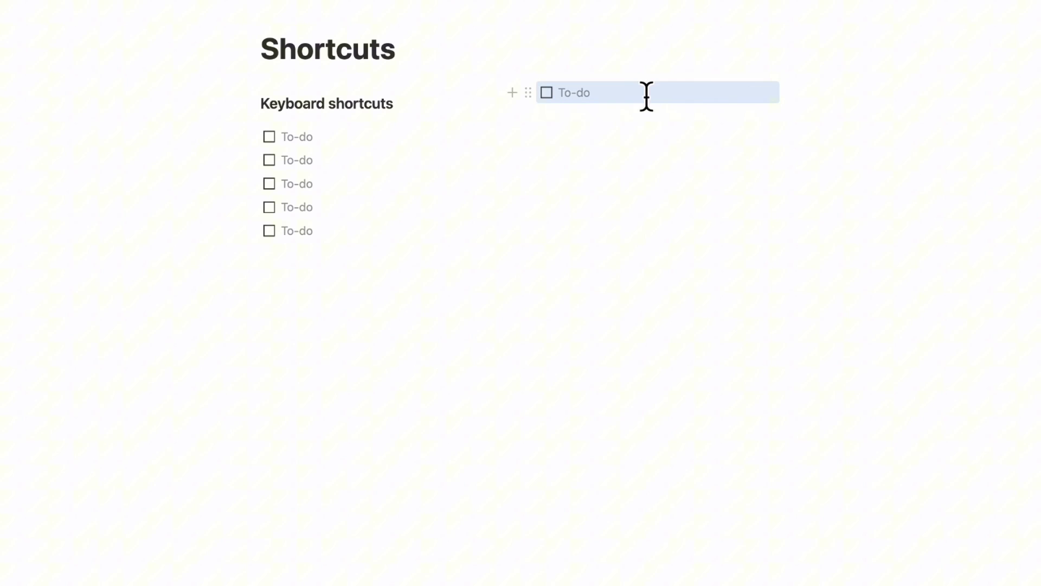
pyautogui.moveTo(528, 92); pyautogui.dragTo(739, 101)
pyautogui.moveTo(527, 92); pyautogui.dragTo(355, 123)
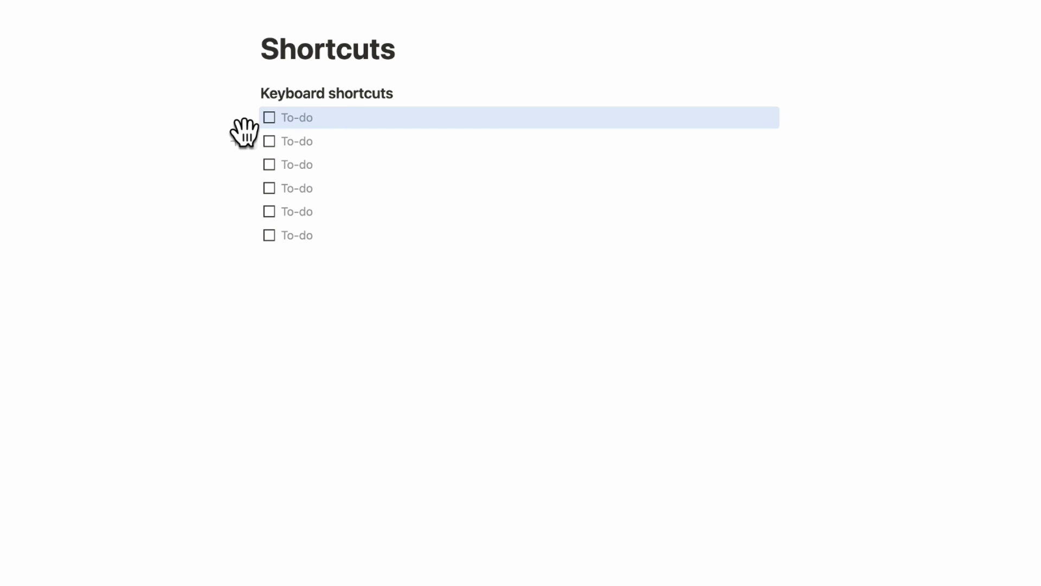
pyautogui.click(288, 277)
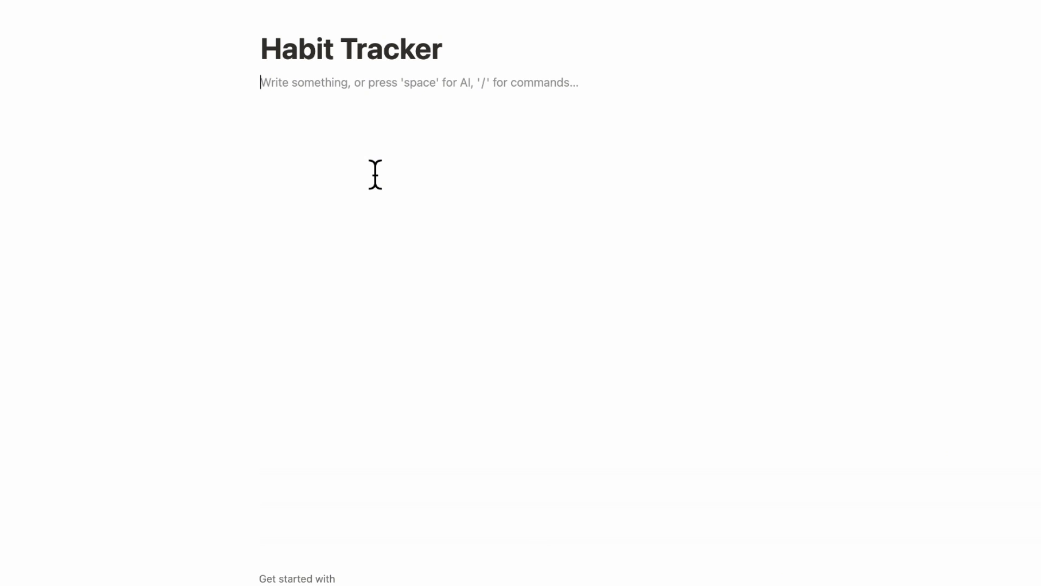
pyautogui.write('/c')
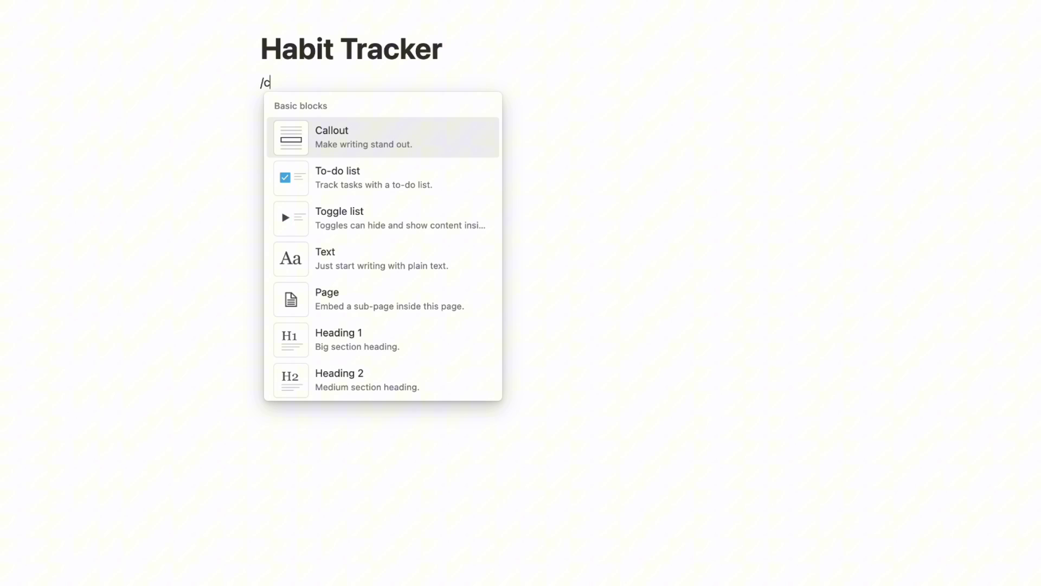
pyautogui.write('alen')
# Step: Insert a brand-new blank calendar database on the Habit Tracker page
pyautogui.click(383, 140)
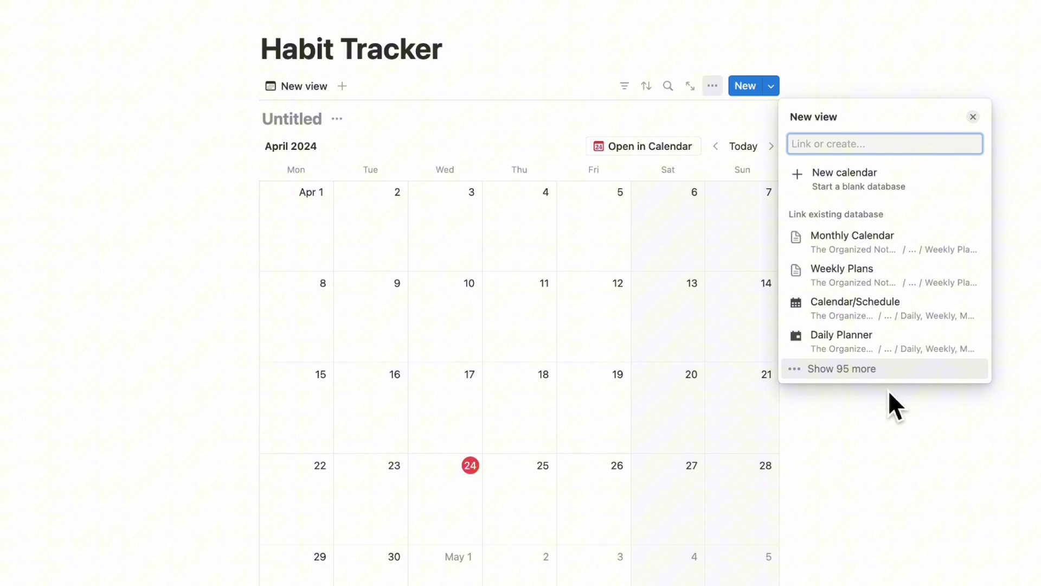
pyautogui.click(906, 194)
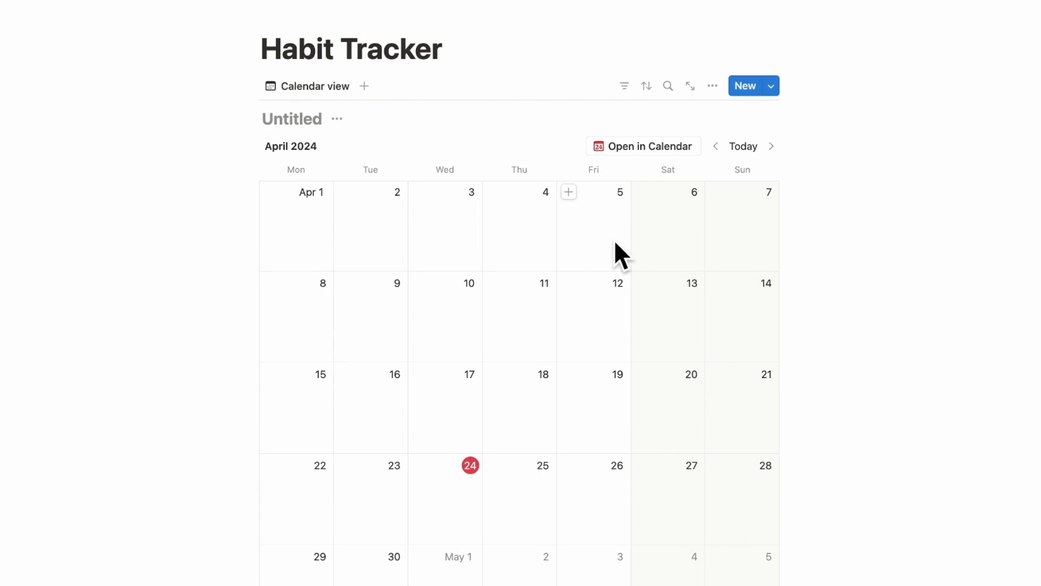
pyautogui.write('Habit Tracker')
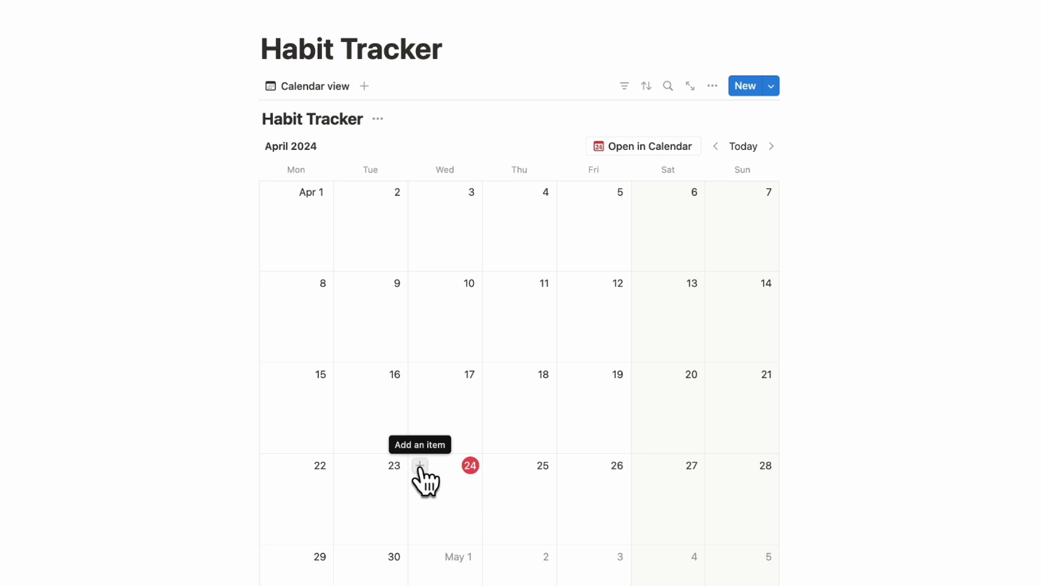
# Step: Create an April 24 entry and add a checkbox property named 'Habit' to it
pyautogui.click(419, 466)
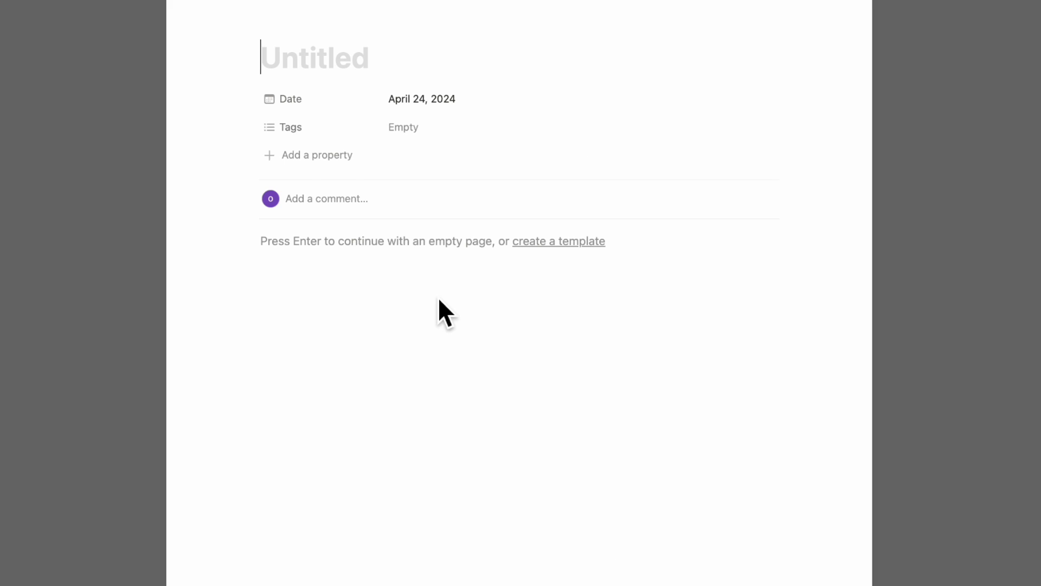
pyautogui.click(332, 160)
pyautogui.write('check')
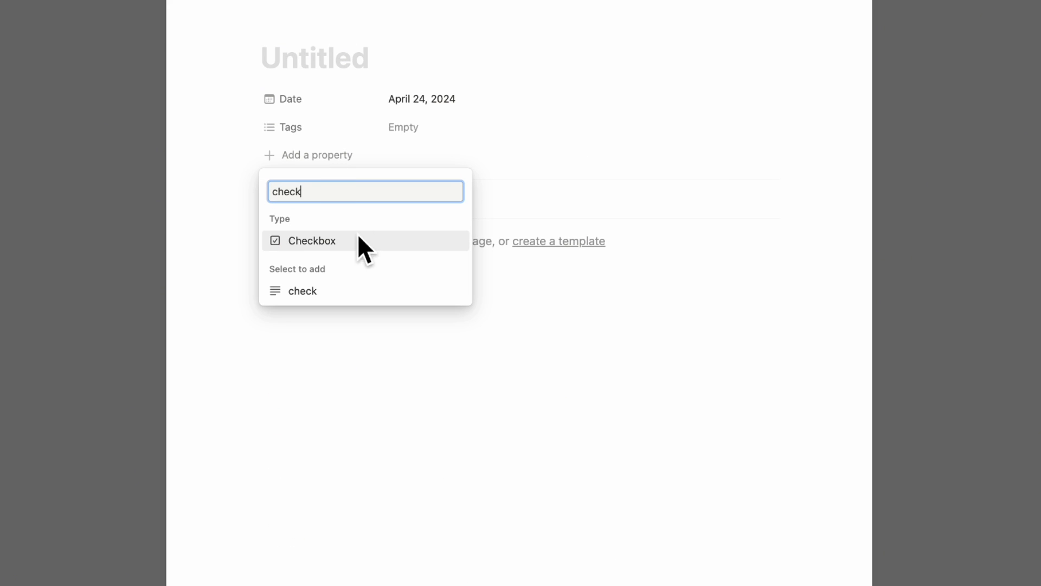
pyautogui.click(357, 241)
pyautogui.click(372, 98)
pyautogui.click(324, 101)
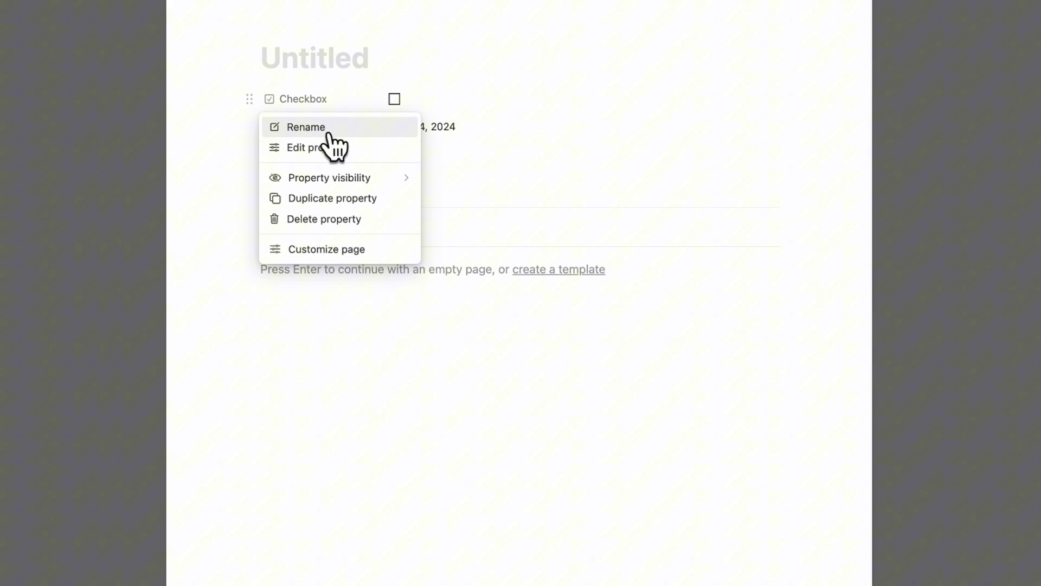
pyautogui.click(332, 143)
pyautogui.doubleClick(333, 138)
pyautogui.write('Hab')
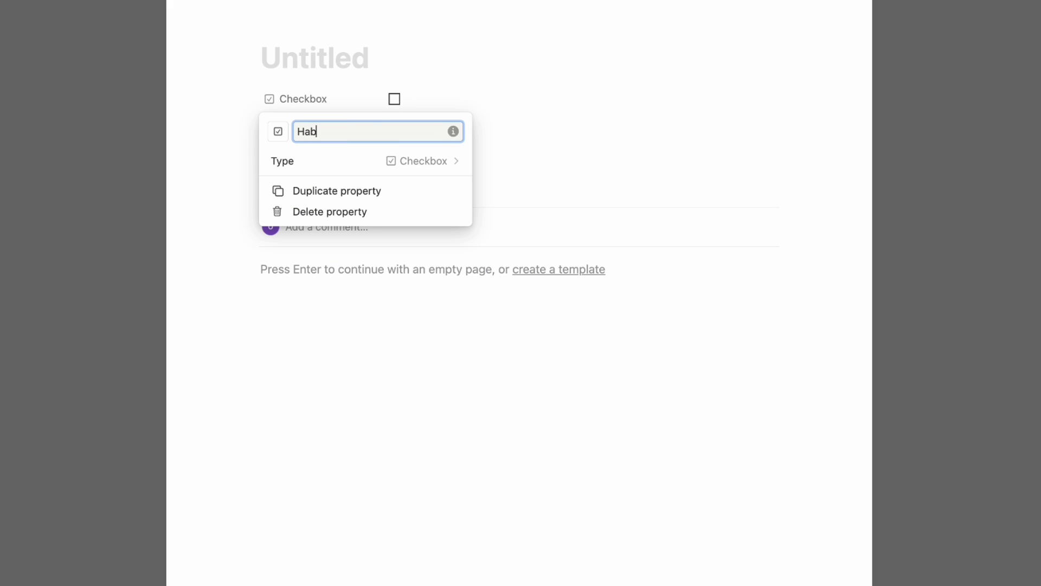
pyautogui.write('it')
pyautogui.press('Return')
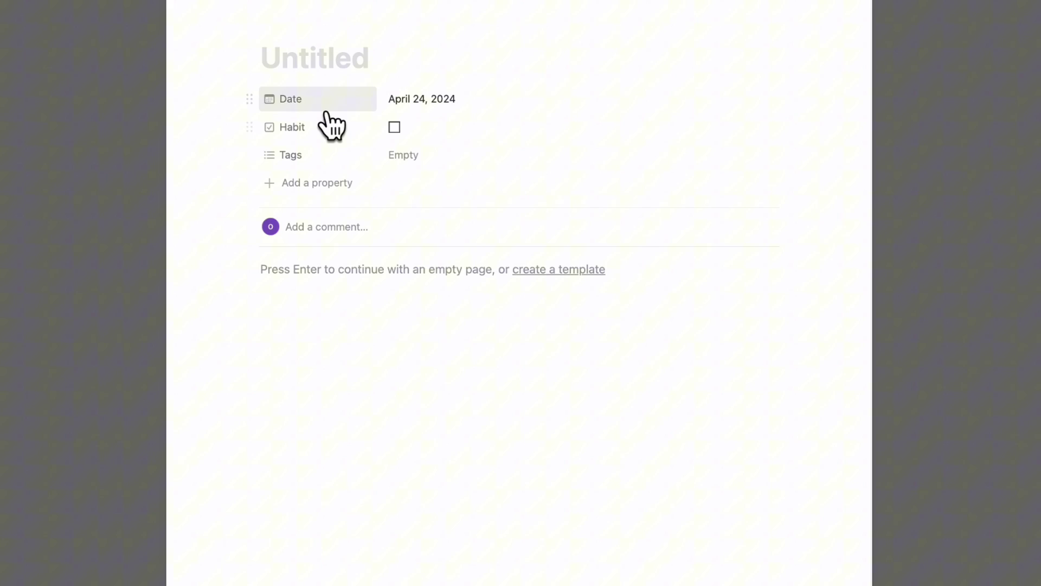
pyautogui.click(948, 210)
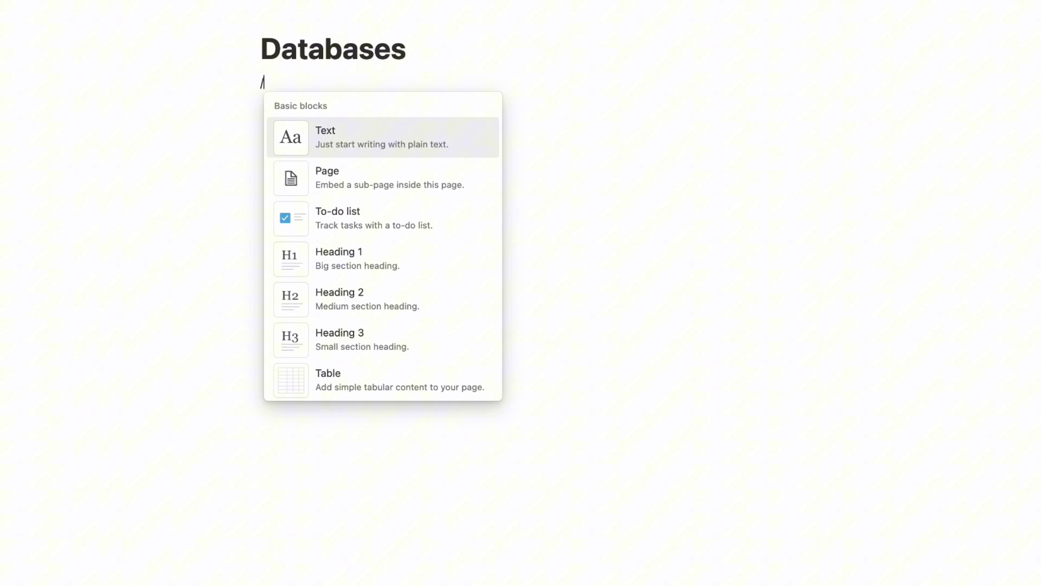
pyautogui.write('table')
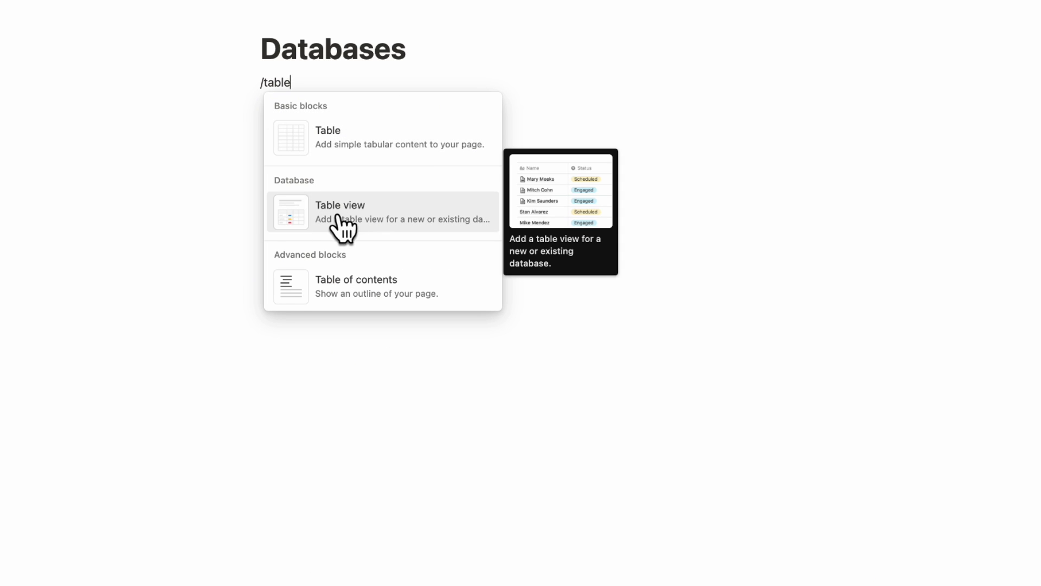
# Step: Insert a table database titled 'Notes' and start an empty block beneath it
pyautogui.click(343, 218)
pyautogui.click(846, 191)
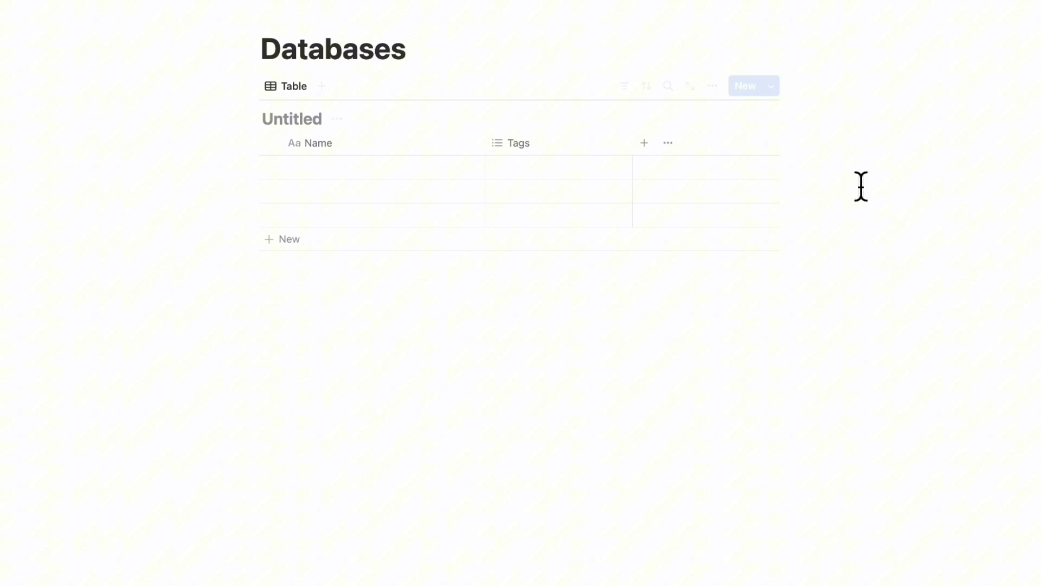
pyautogui.click(288, 123)
pyautogui.write('N')
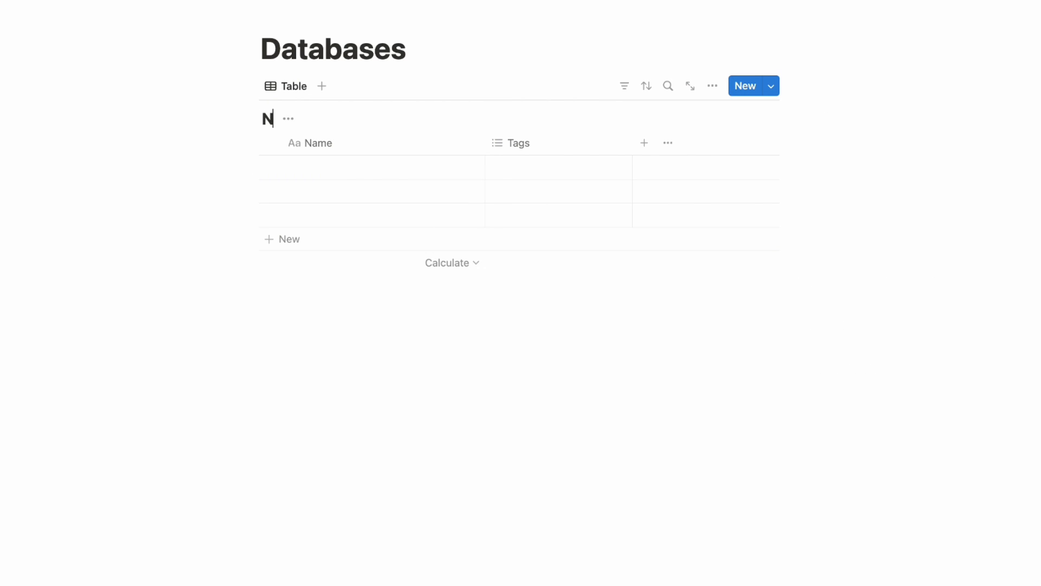
pyautogui.write('otes')
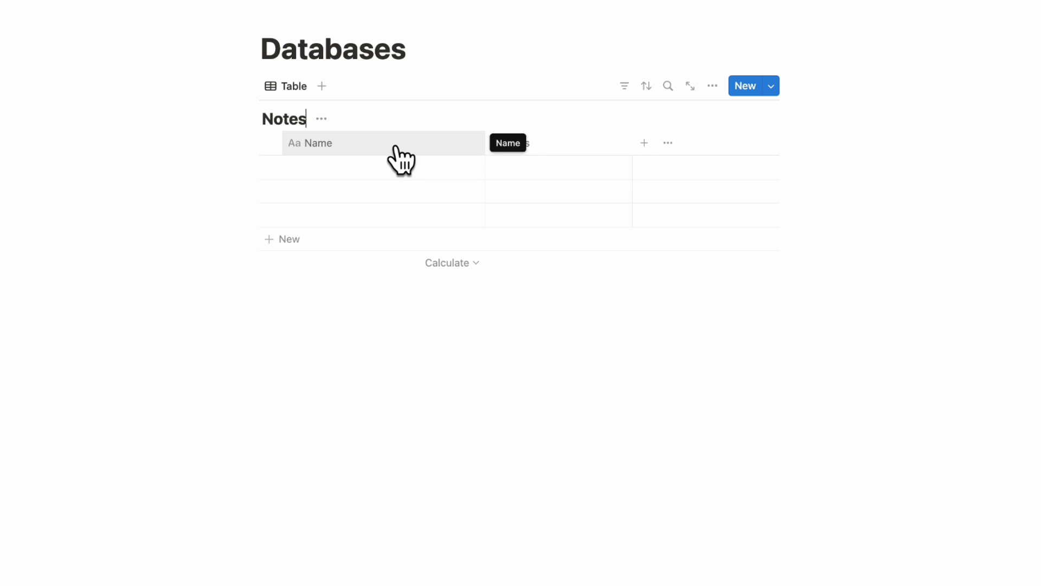
pyautogui.click(348, 315)
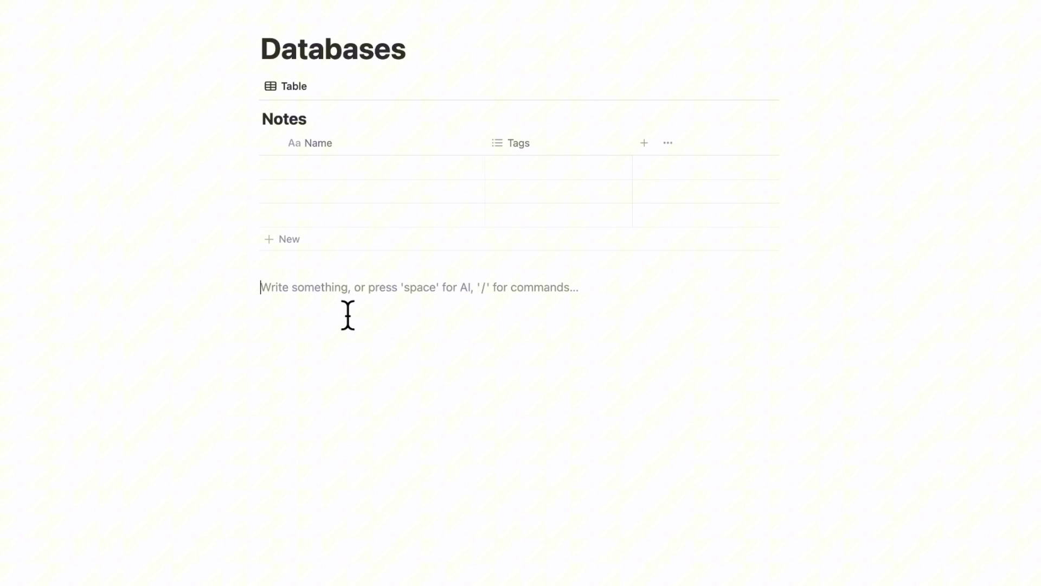
pyautogui.write('/')
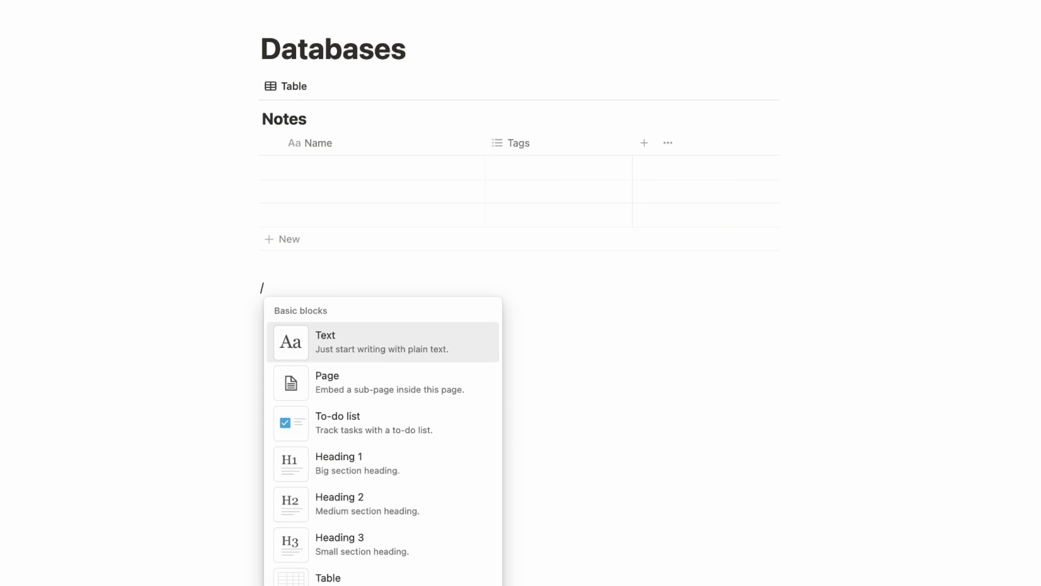
pyautogui.write('data')
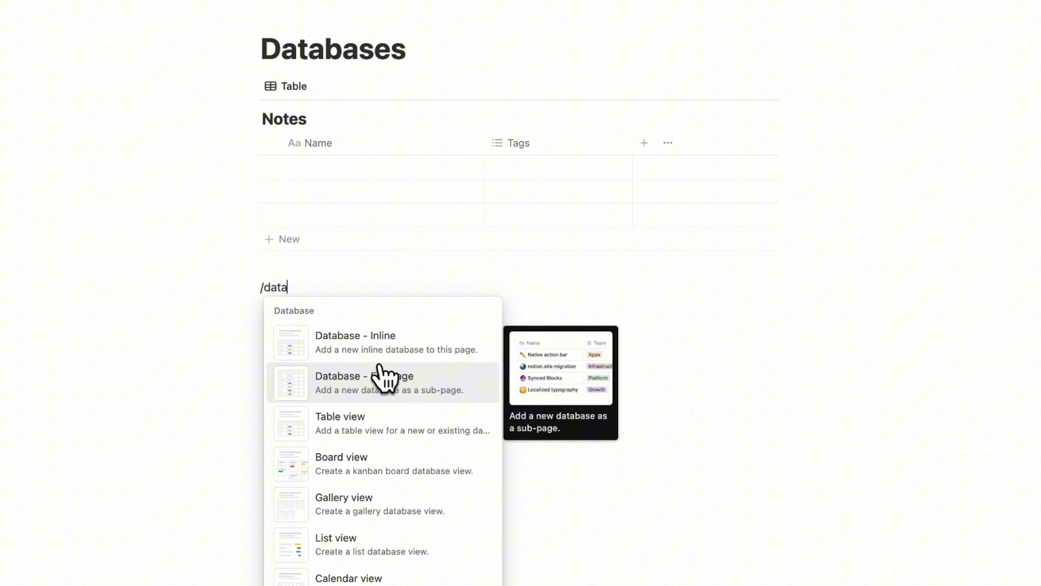
# Step: Insert an inline 'Topics' database, then rename the Notes 'Tags' column to 'Topic'
pyautogui.click(414, 361)
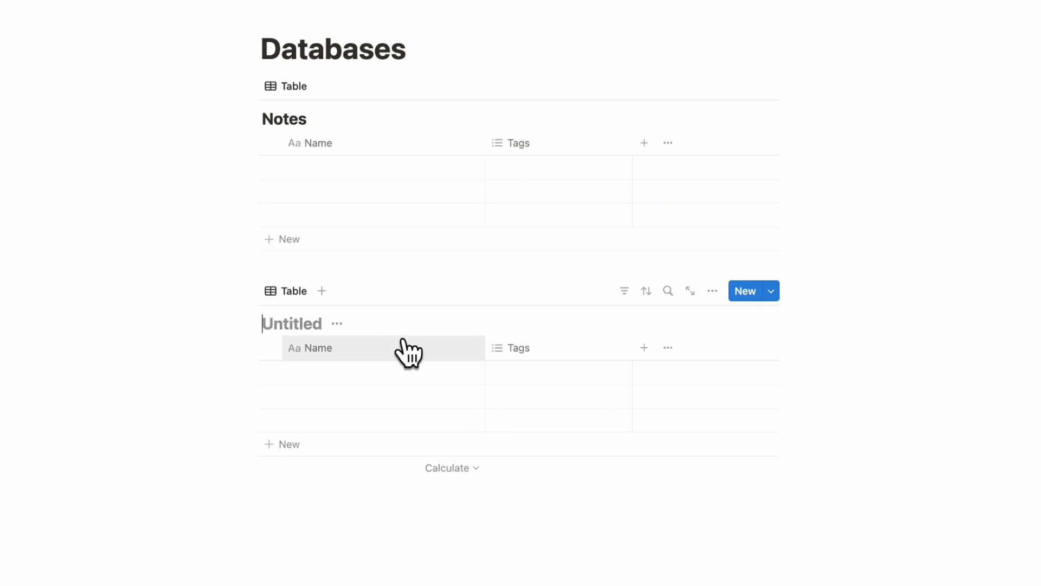
pyautogui.write('Topics')
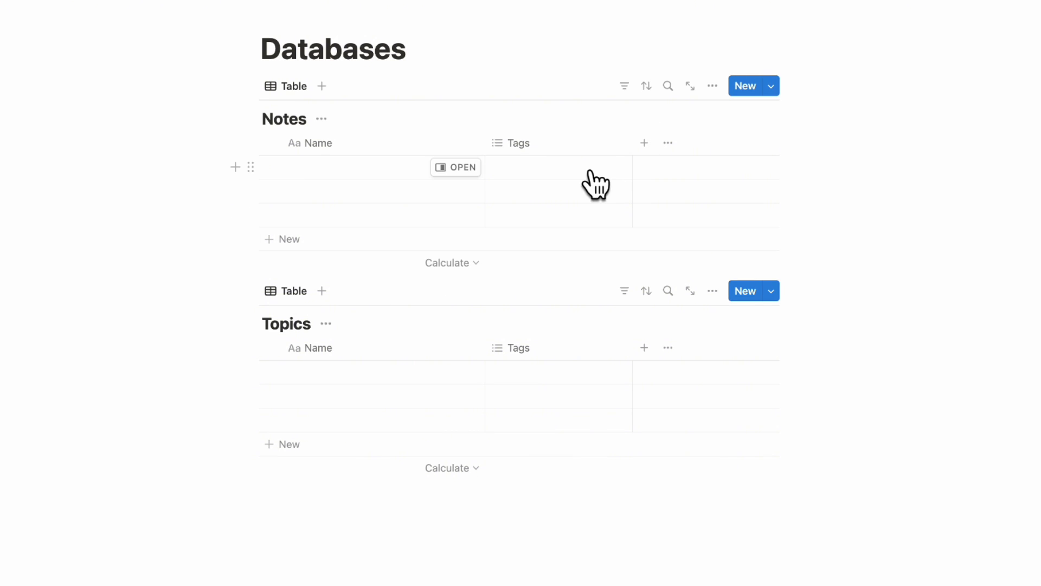
pyautogui.click(556, 167)
pyautogui.click(526, 145)
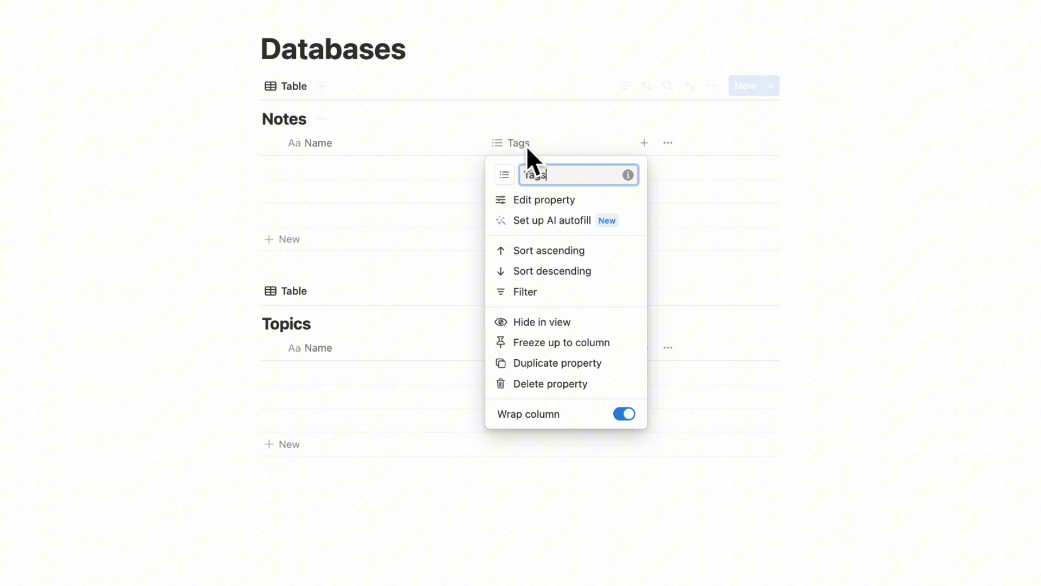
pyautogui.doubleClick(558, 179)
pyautogui.write('t')
pyautogui.press('BackSpace')
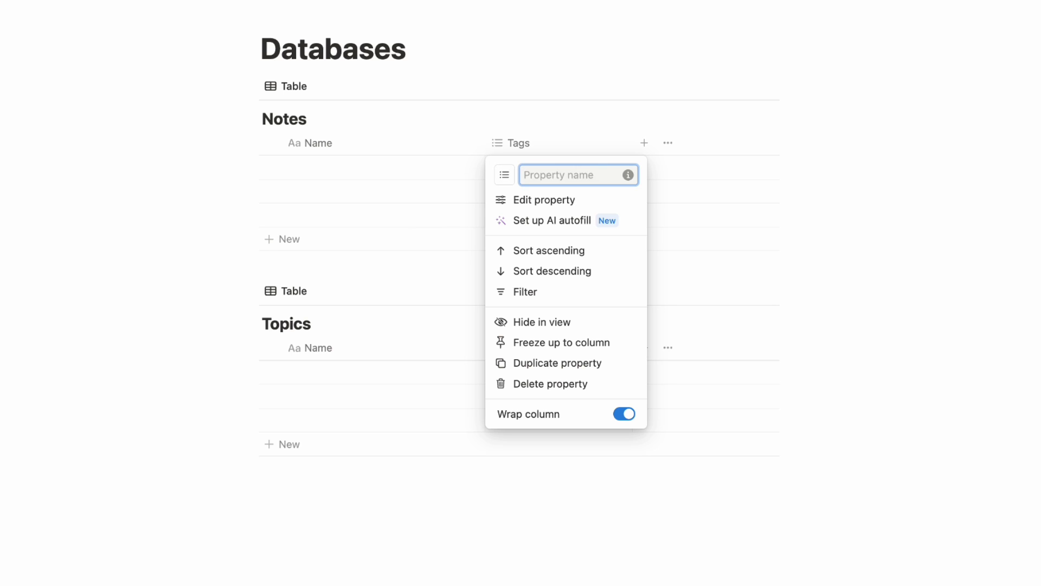
pyautogui.write('Topic')
pyautogui.press('Return')
pyautogui.click(556, 172)
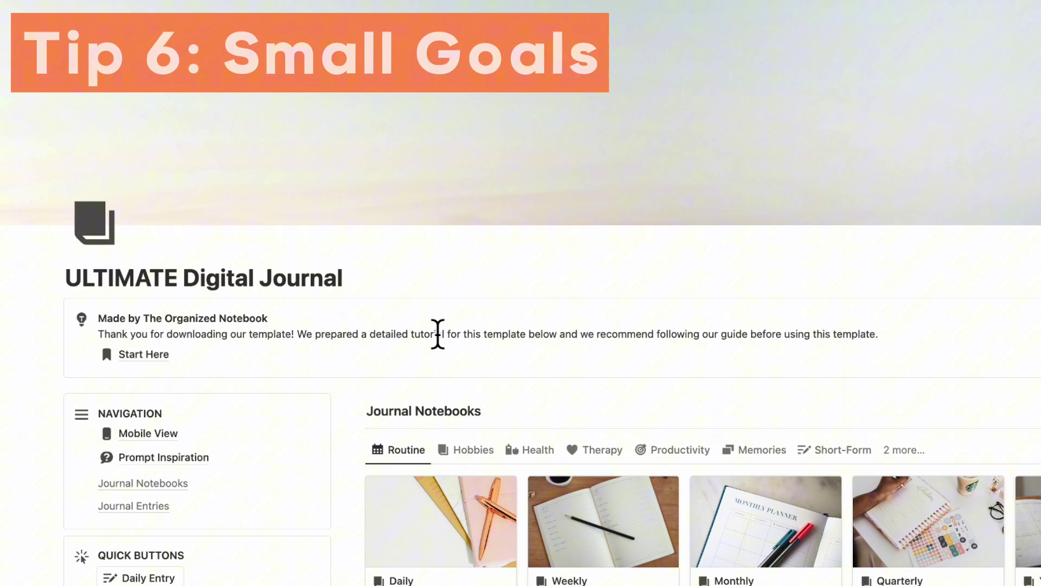
pyautogui.scroll(-2, 438, 334)
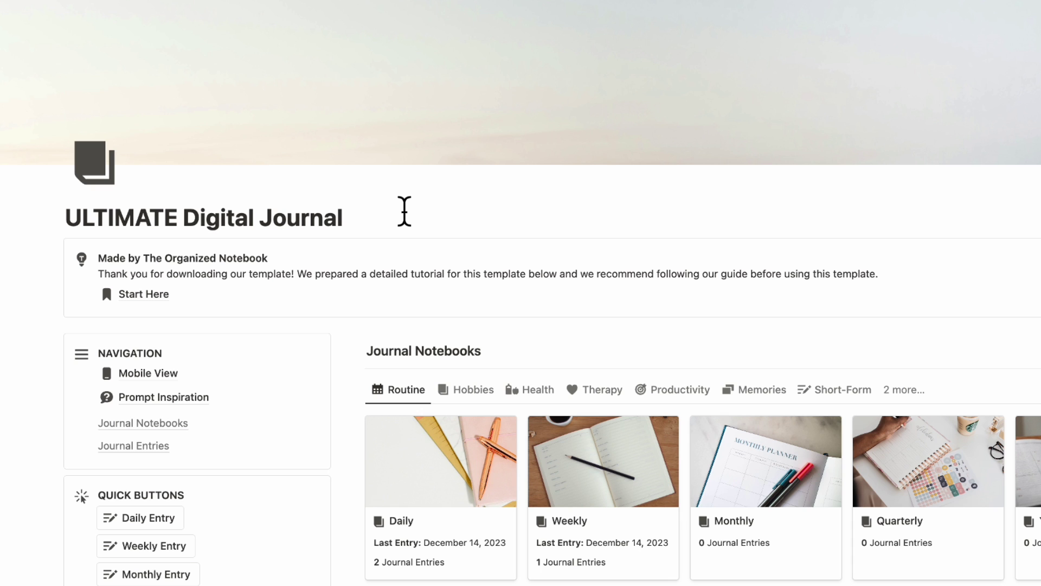
pyautogui.scroll(-5, 405, 211)
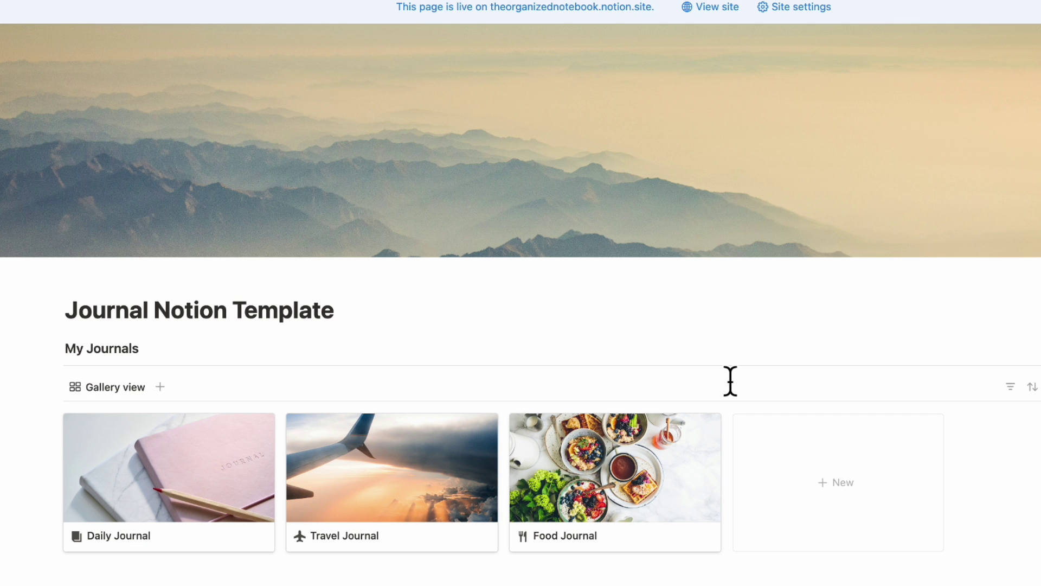
pyautogui.scroll(-3, 731, 380)
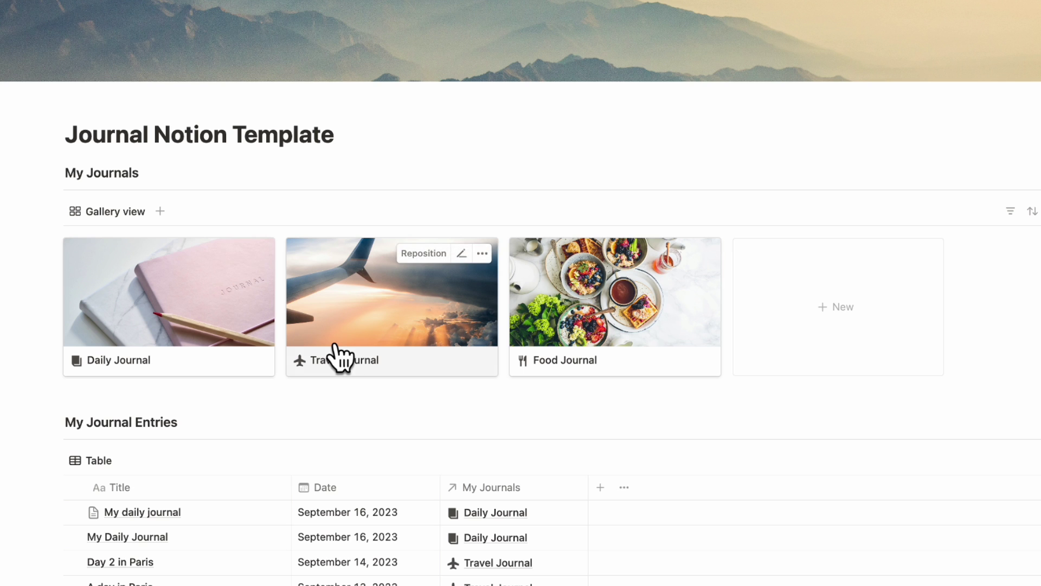
pyautogui.scroll(-1, 466, 440)
pyautogui.scroll(-1, 466, 439)
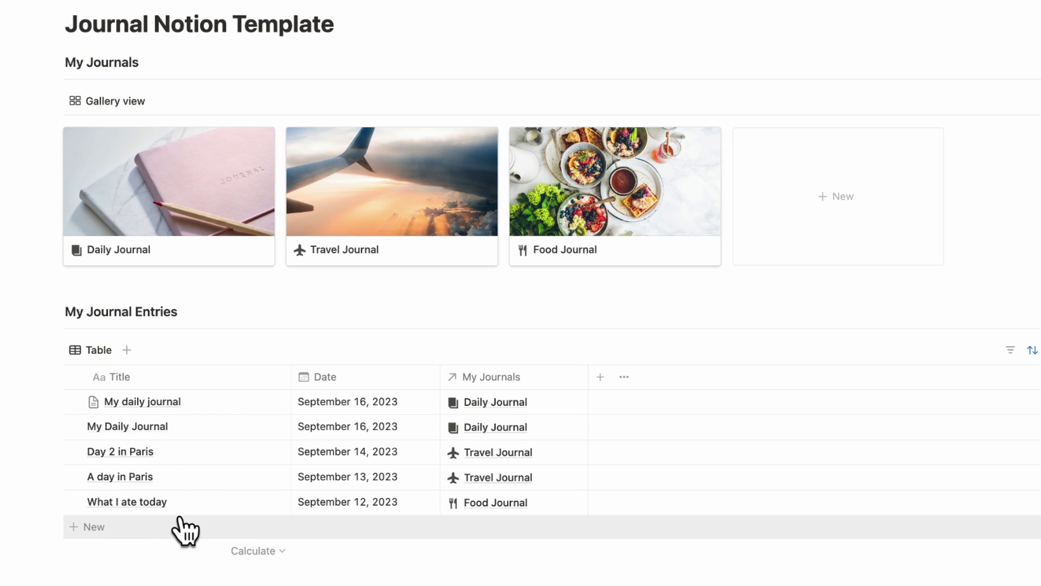
pyautogui.click(215, 226)
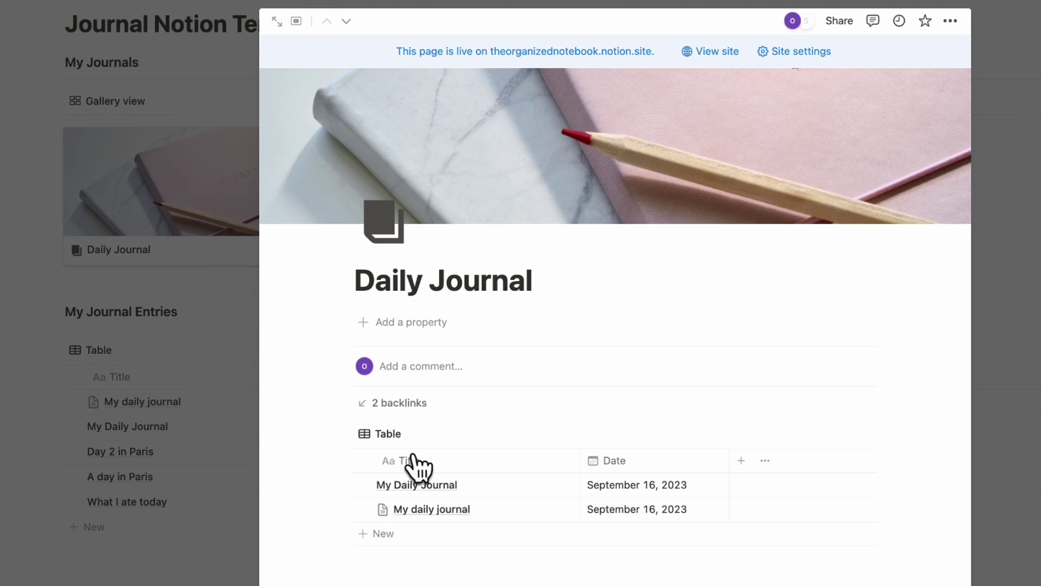
pyautogui.click(218, 303)
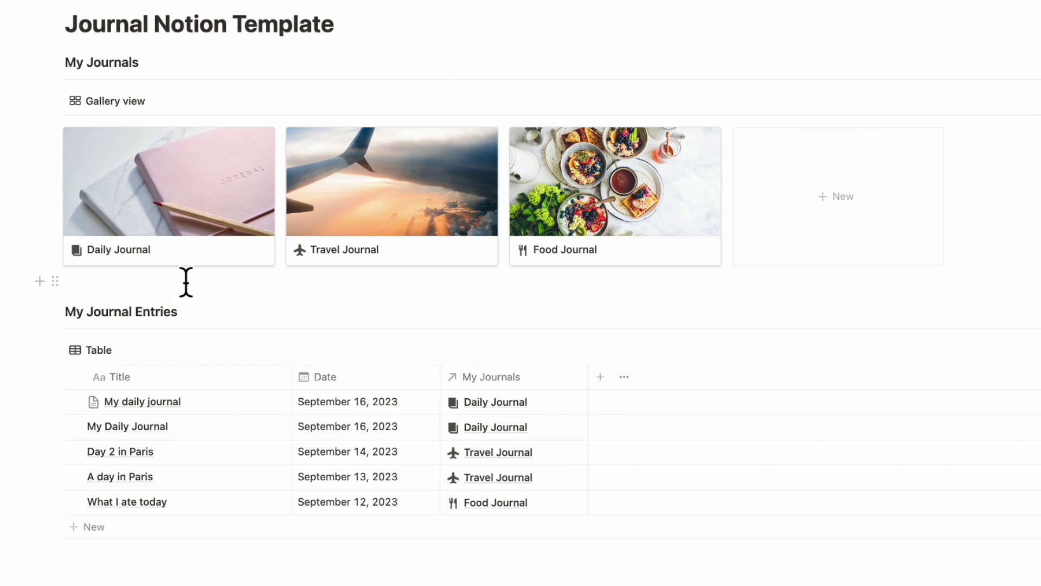
pyautogui.scroll(1, 186, 282)
pyautogui.scroll(2, 186, 285)
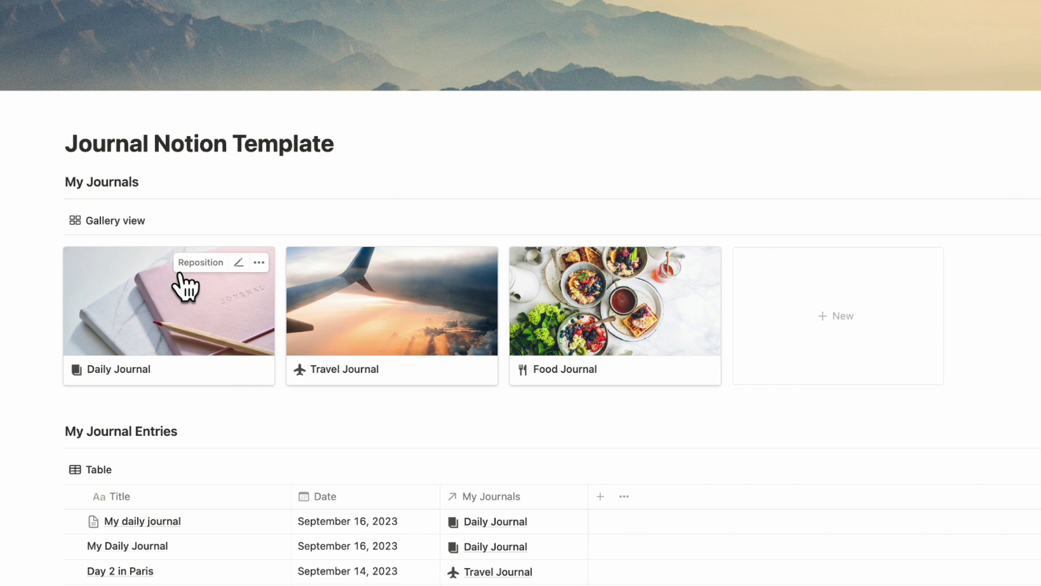
pyautogui.scroll(-4, 188, 396)
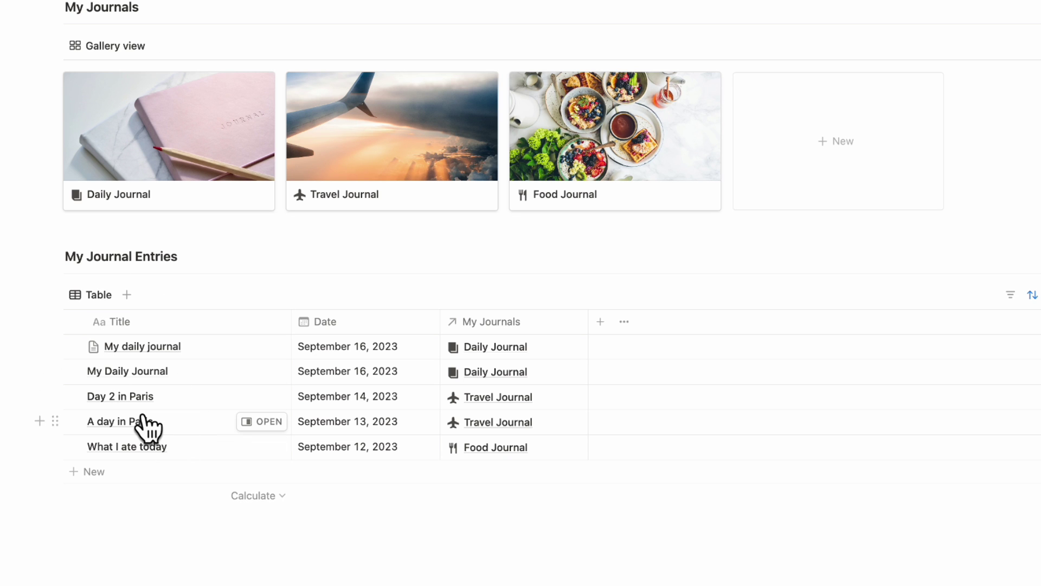
pyautogui.scroll(3, 147, 425)
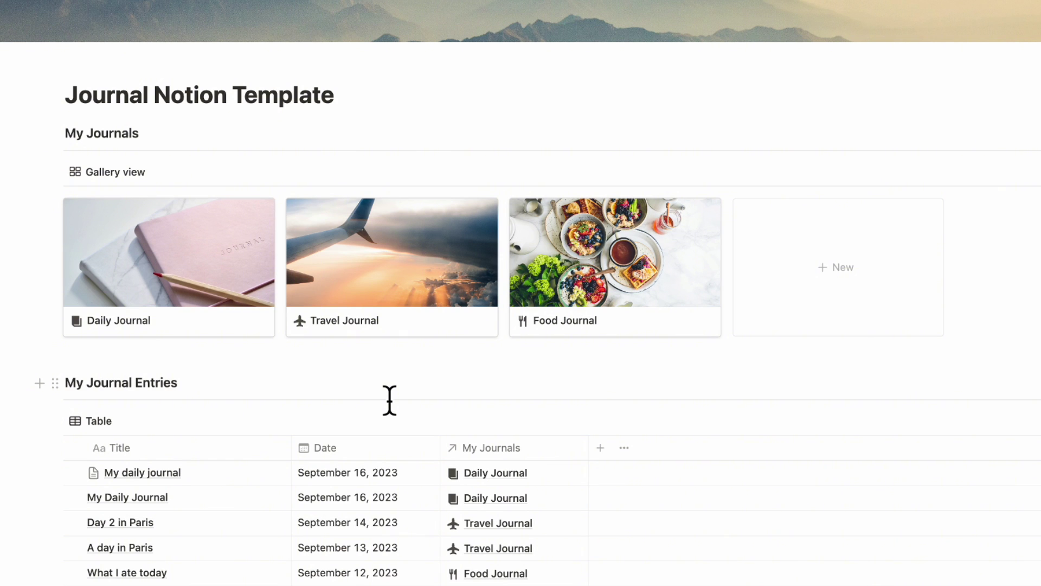
pyautogui.scroll(2, 326, 220)
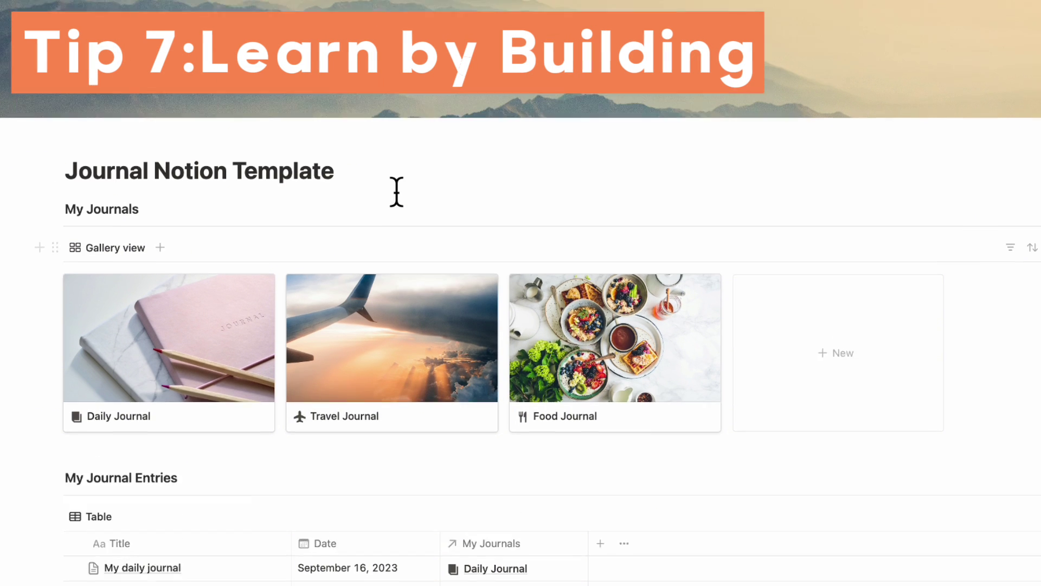
pyautogui.scroll(1, 395, 193)
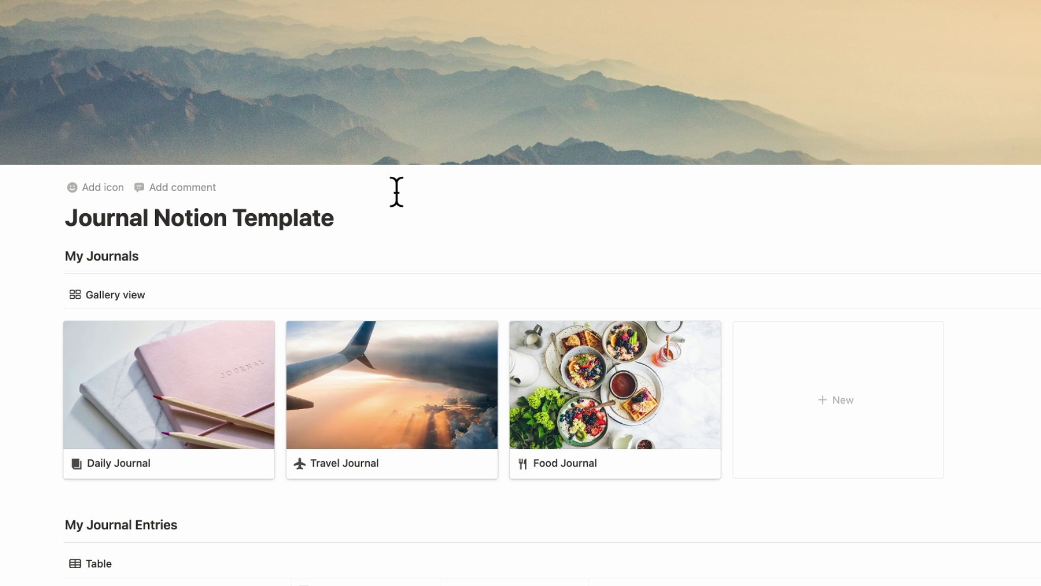
pyautogui.scroll(-1, 396, 192)
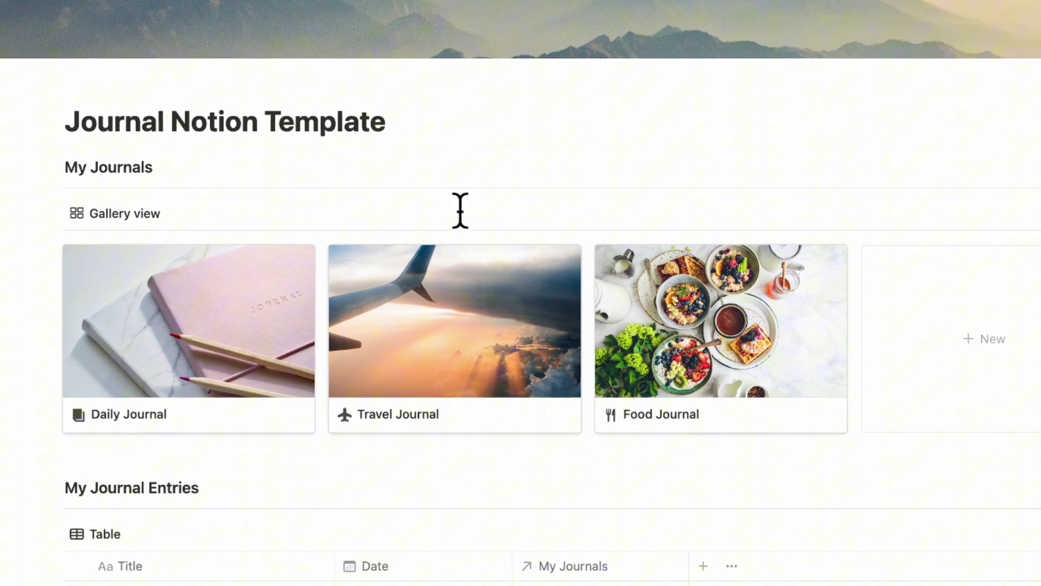
pyautogui.scroll(-3, 455, 209)
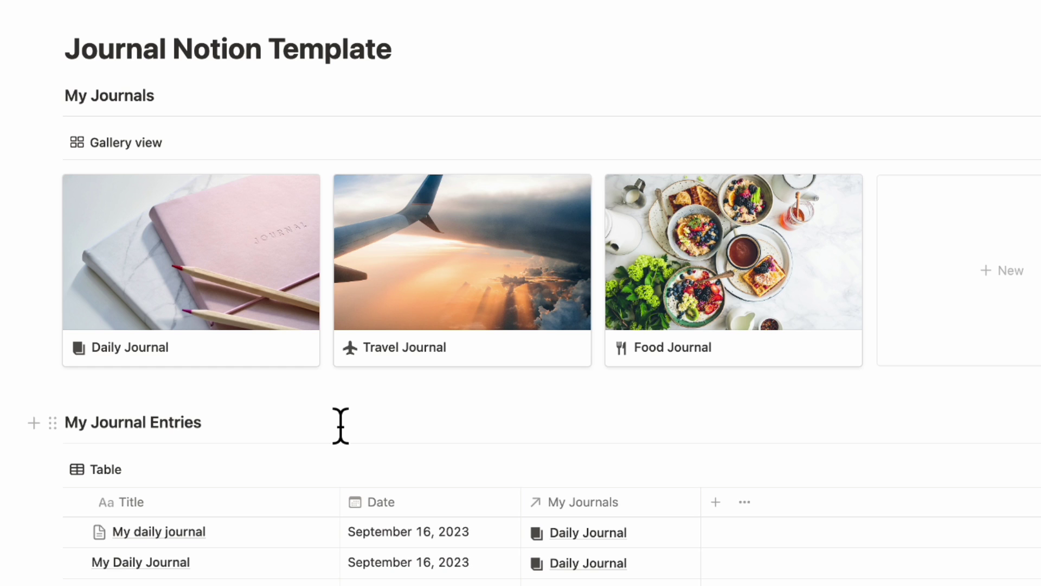
pyautogui.scroll(3, 338, 422)
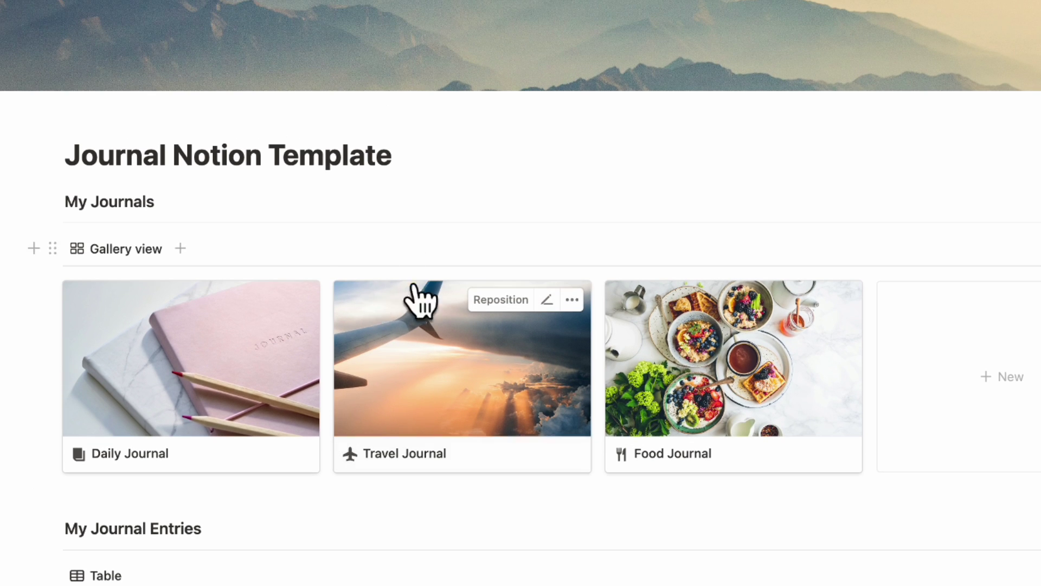
pyautogui.moveTo(191, 252)
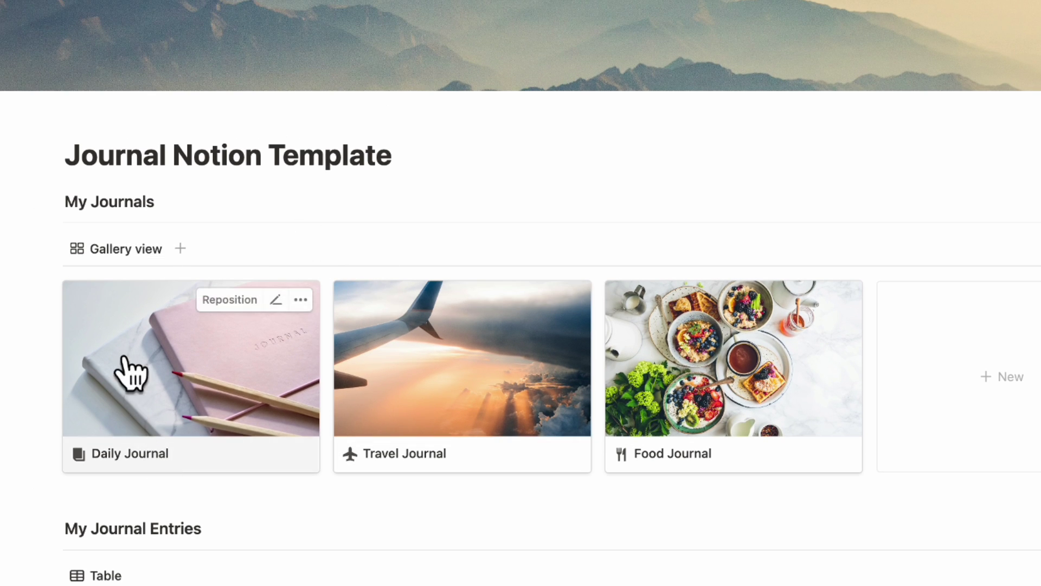
pyautogui.scroll(1, 358, 490)
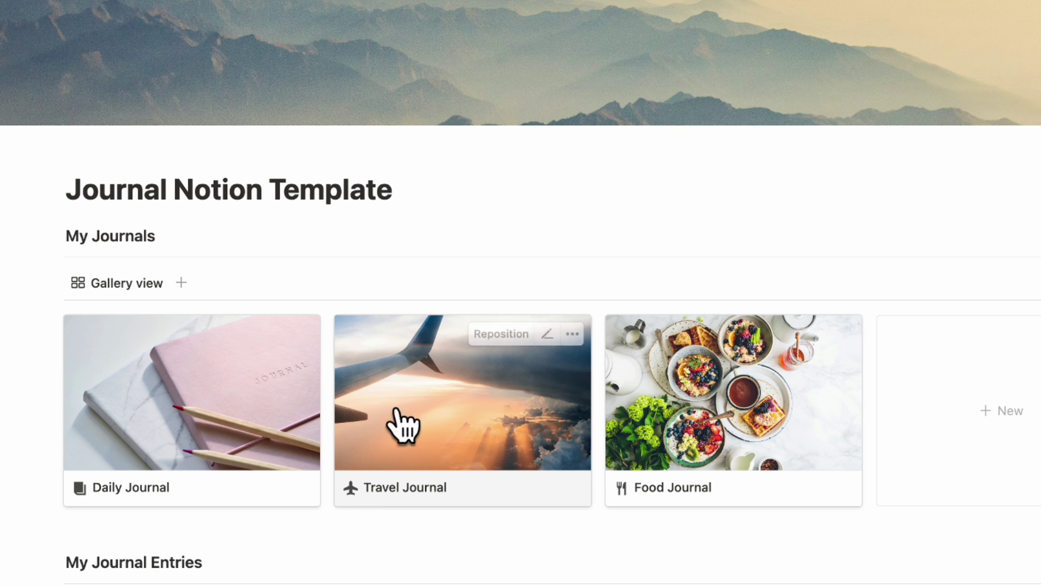
pyautogui.scroll(-5, 468, 557)
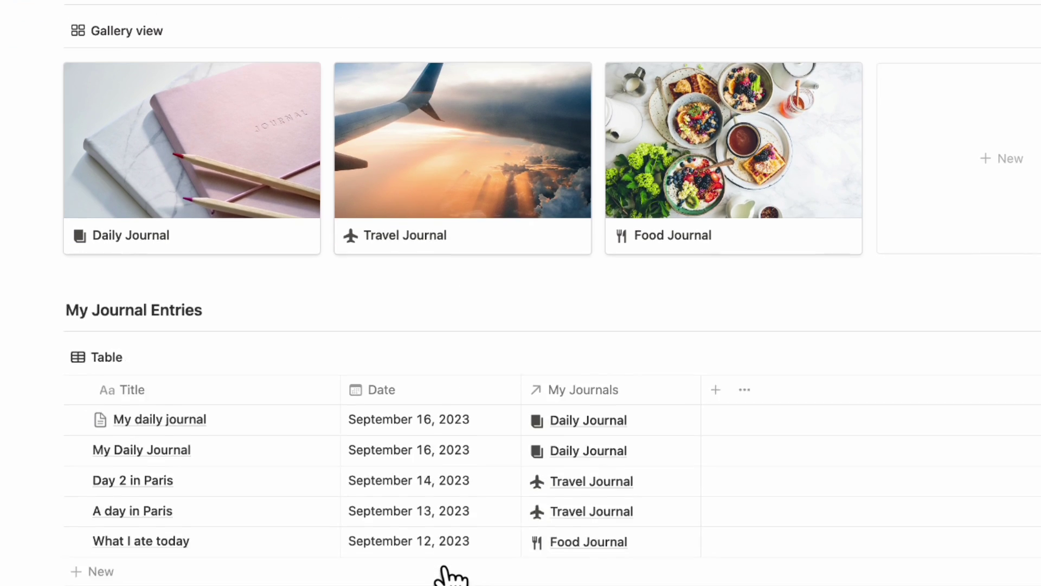
pyautogui.scroll(5, 290, 472)
pyautogui.click(286, 452)
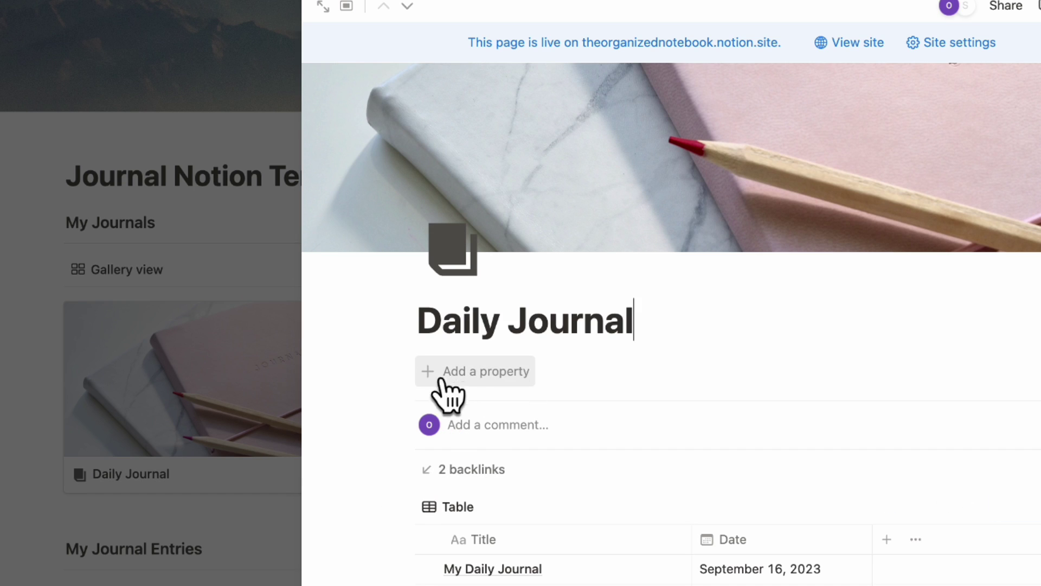
pyautogui.click(257, 248)
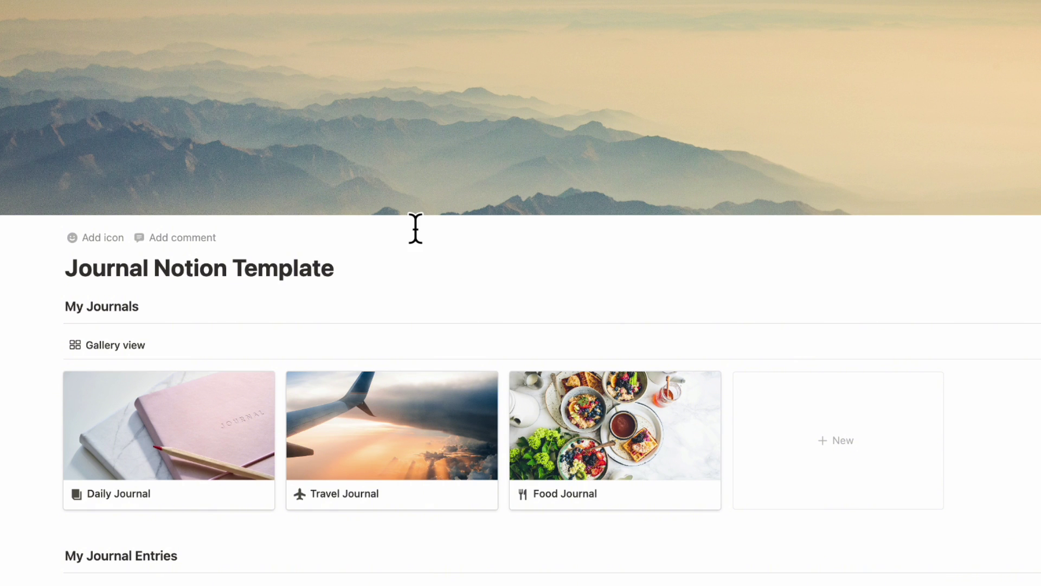
pyautogui.scroll(-1, 419, 262)
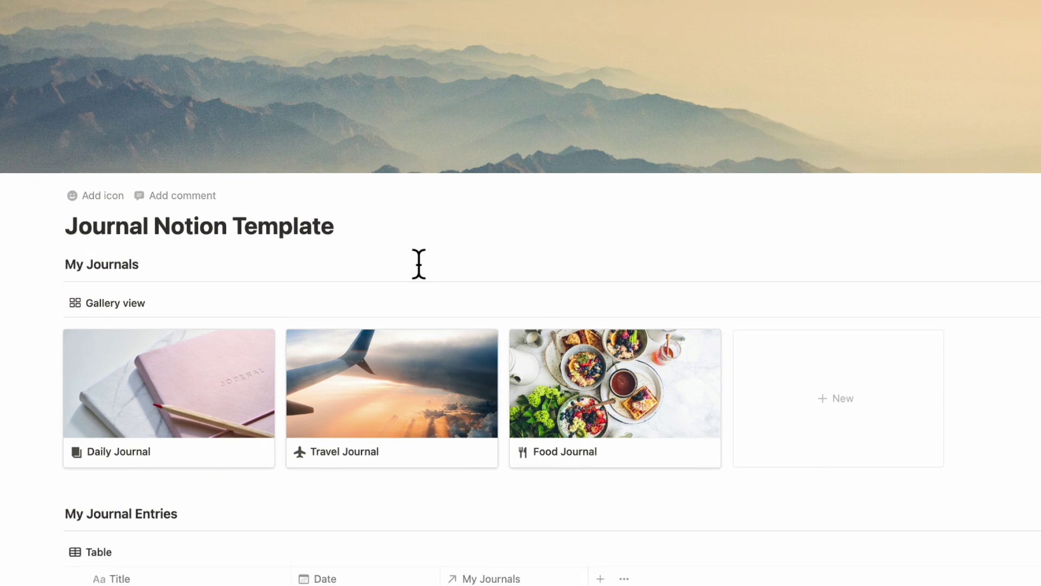
pyautogui.scroll(-1, 418, 263)
pyautogui.scroll(-3, 418, 262)
pyautogui.moveTo(163, 371)
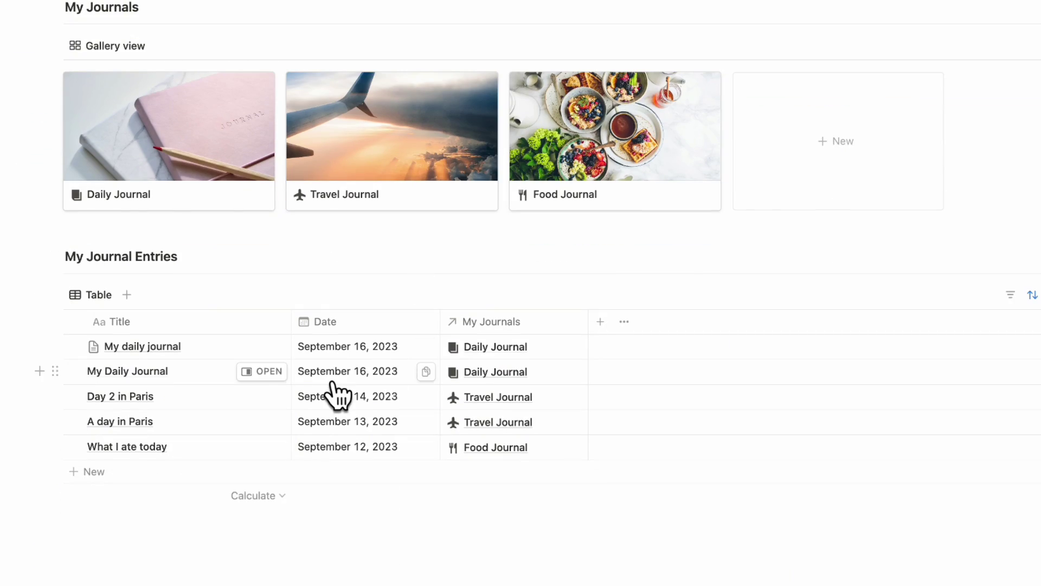
pyautogui.scroll(2, 288, 396)
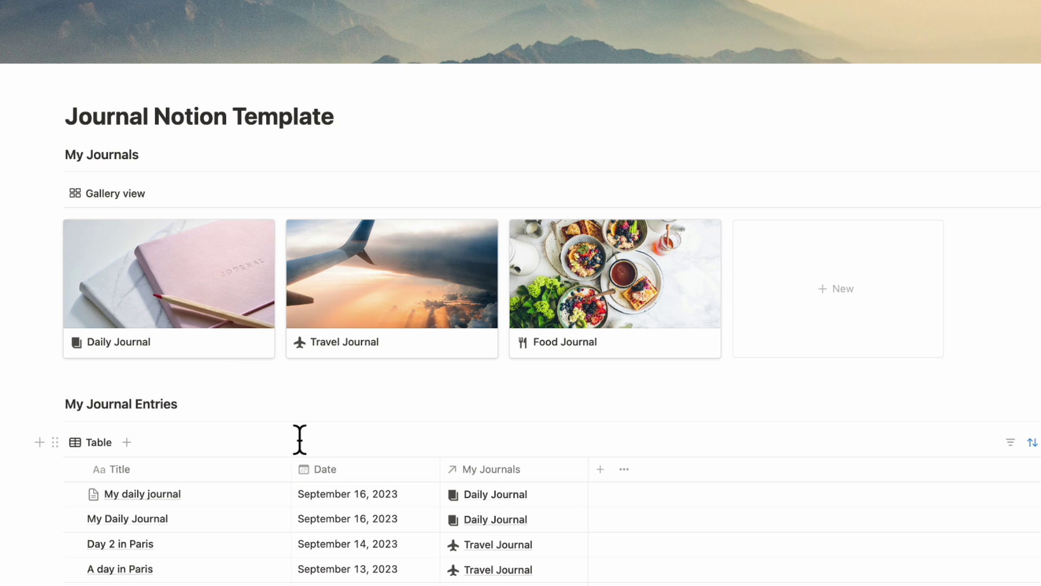
# Step: Peek at the Daily Journal notebook page and close the preview
pyautogui.click(237, 342)
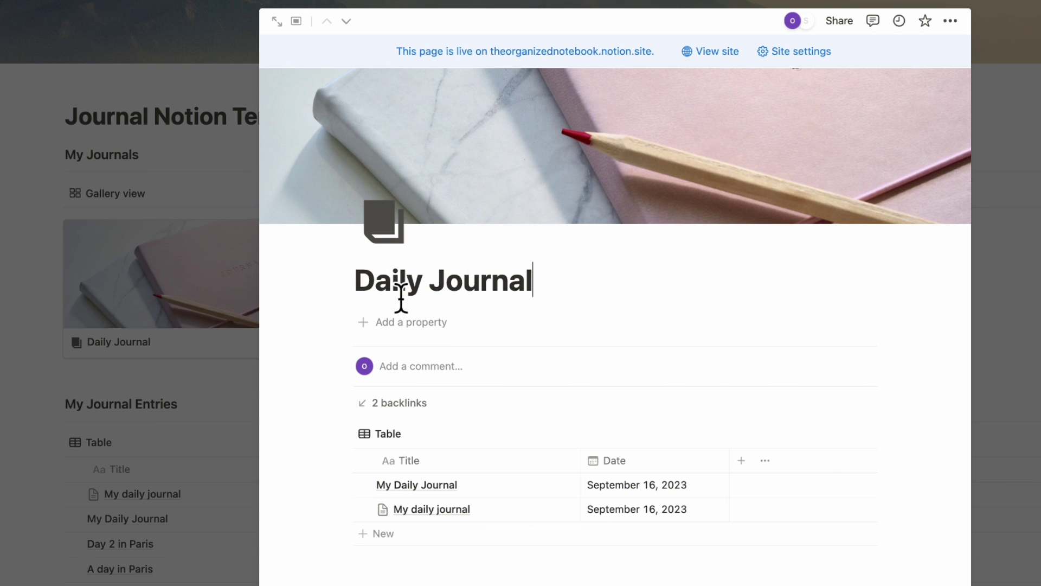
pyautogui.click(221, 195)
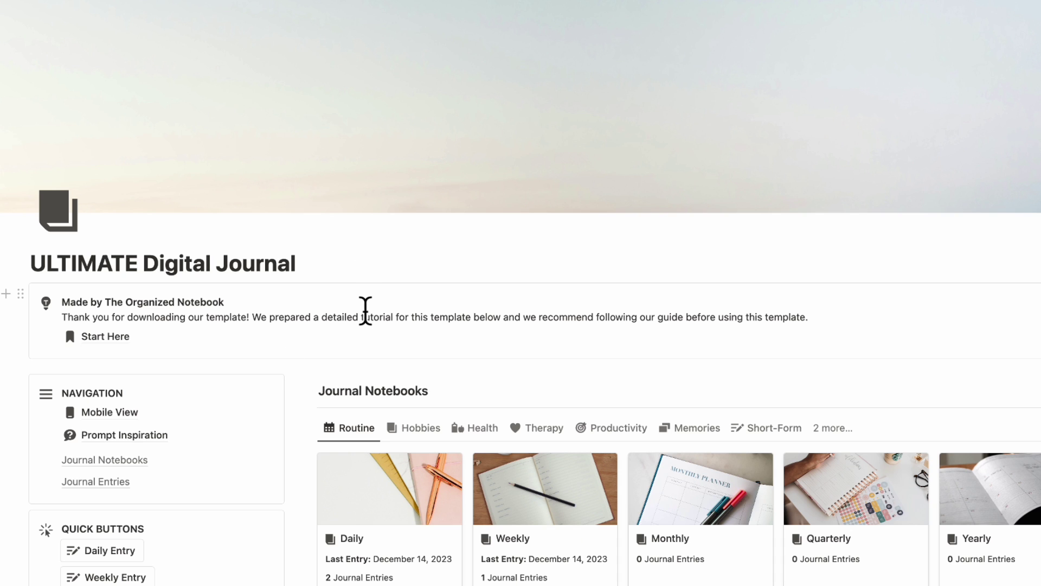
pyautogui.scroll(-5, 281, 389)
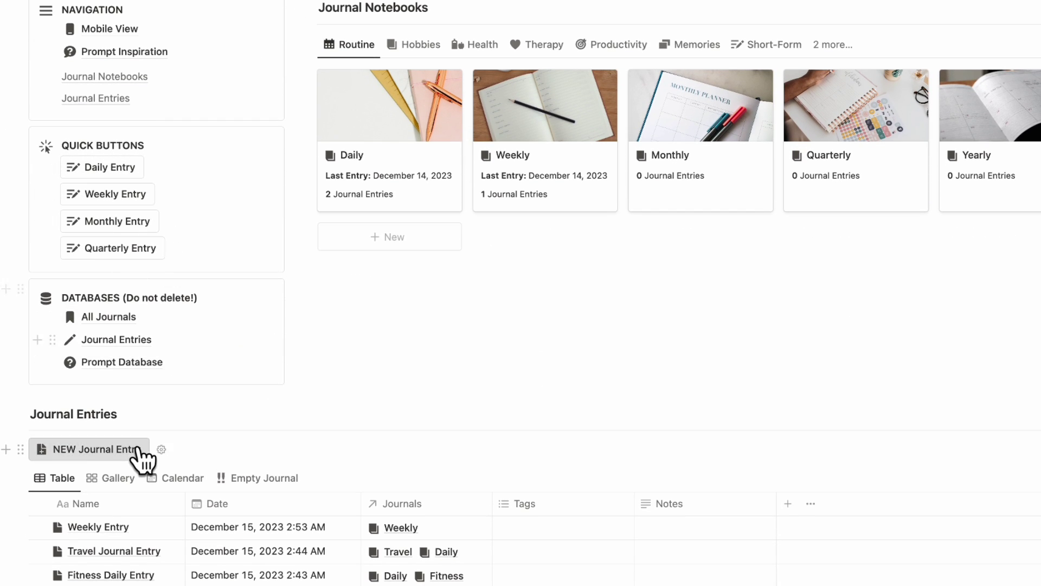
pyautogui.scroll(-2, 138, 453)
pyautogui.scroll(4, 142, 453)
pyautogui.scroll(4, 142, 453)
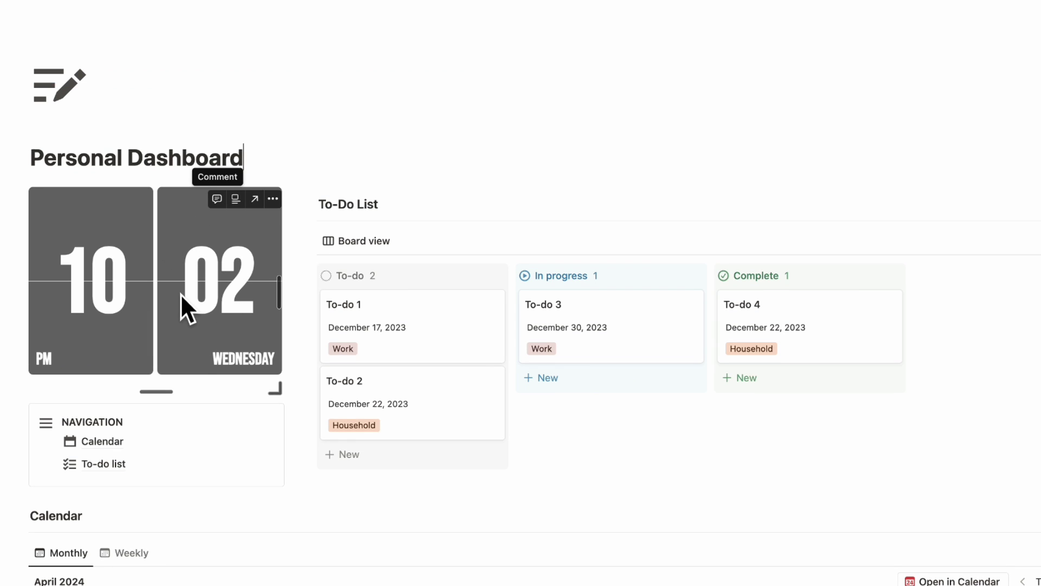
# Step: Browse the emoji and icon choices for the dashboard icon, leaving it unchanged
pyautogui.click(61, 83)
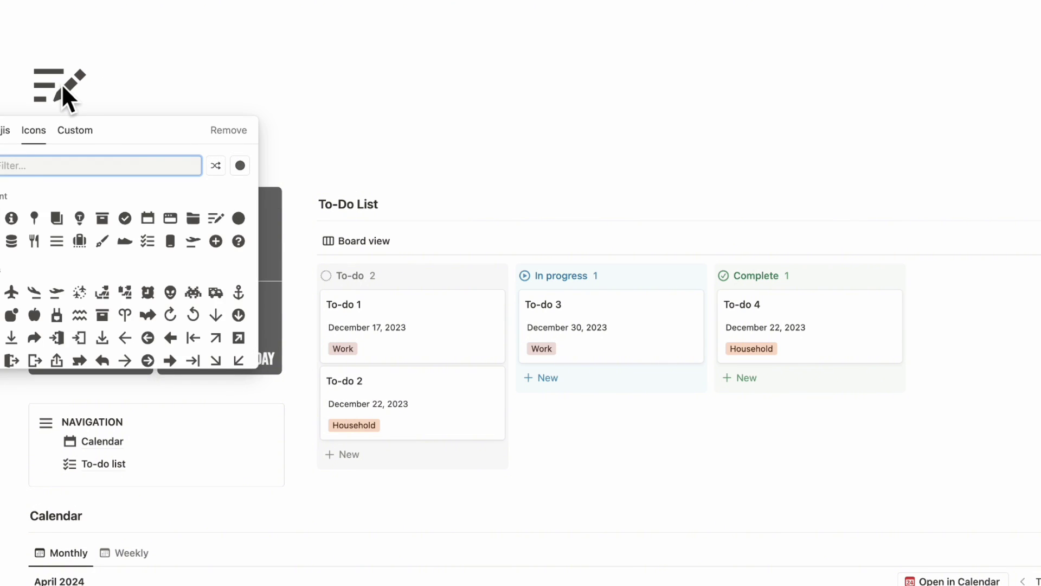
pyautogui.click(7, 138)
pyautogui.click(34, 134)
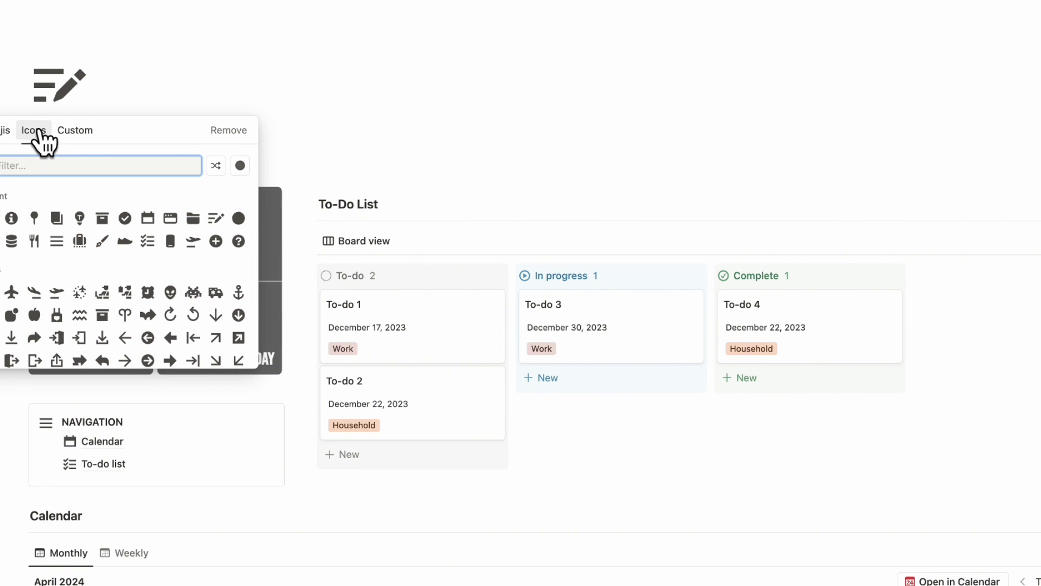
pyautogui.click(101, 93)
# Step: Add a dashboard cover, browse Unsplash photos for it, then remove the cover
pyautogui.click(69, 127)
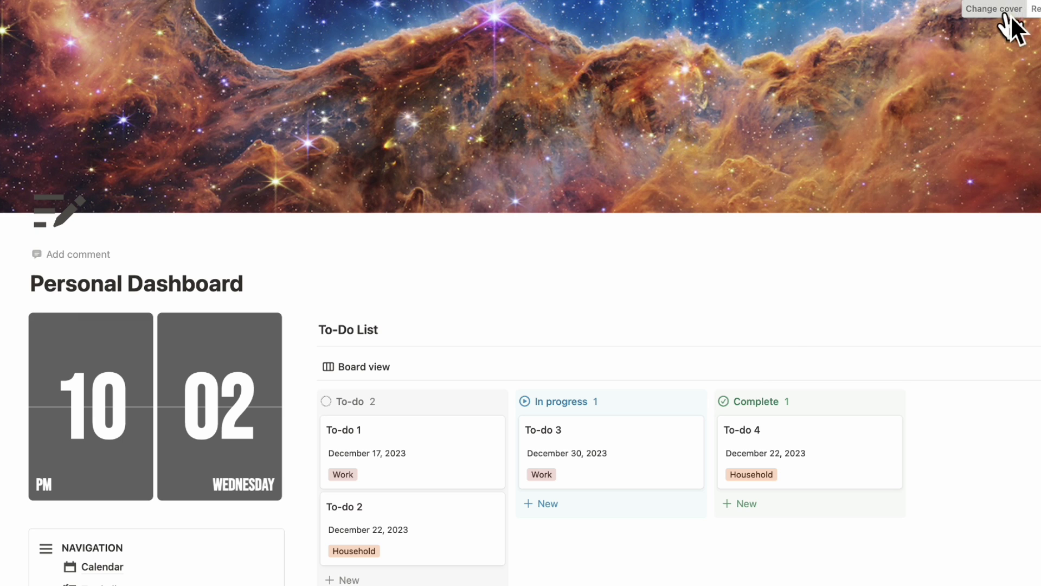
pyautogui.click(1001, 12)
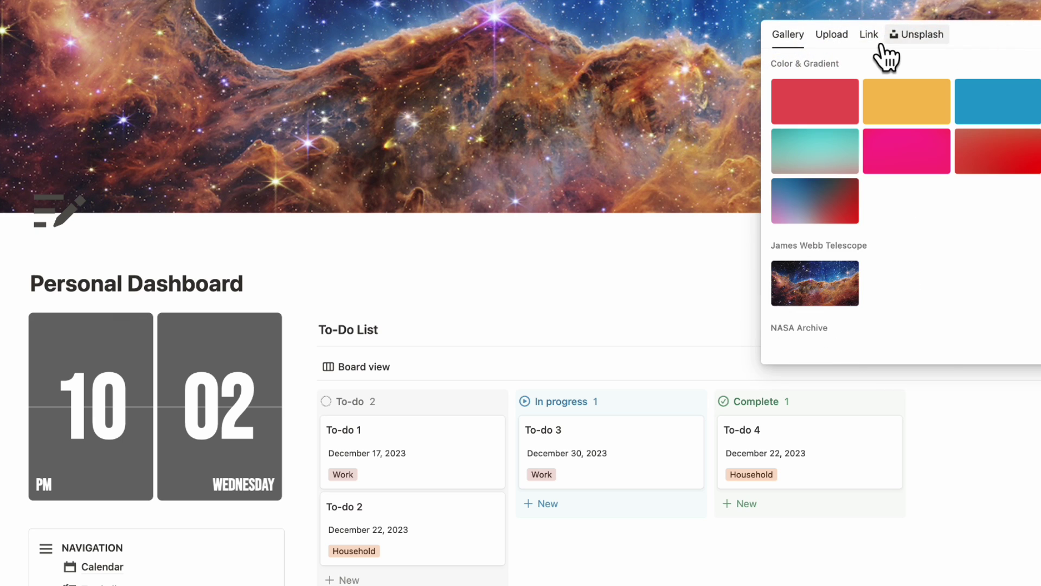
pyautogui.click(916, 34)
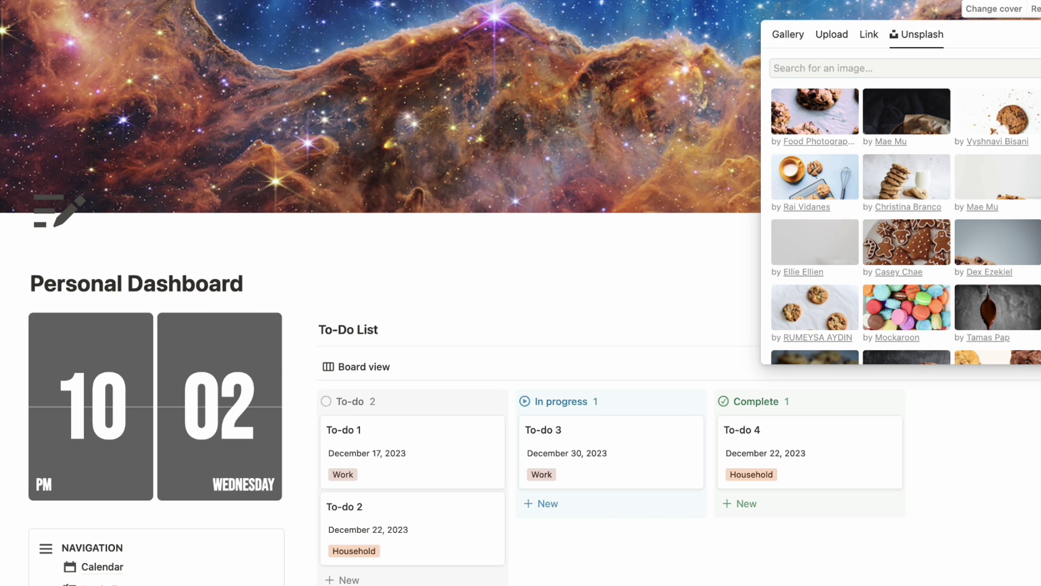
pyautogui.click(1035, 9)
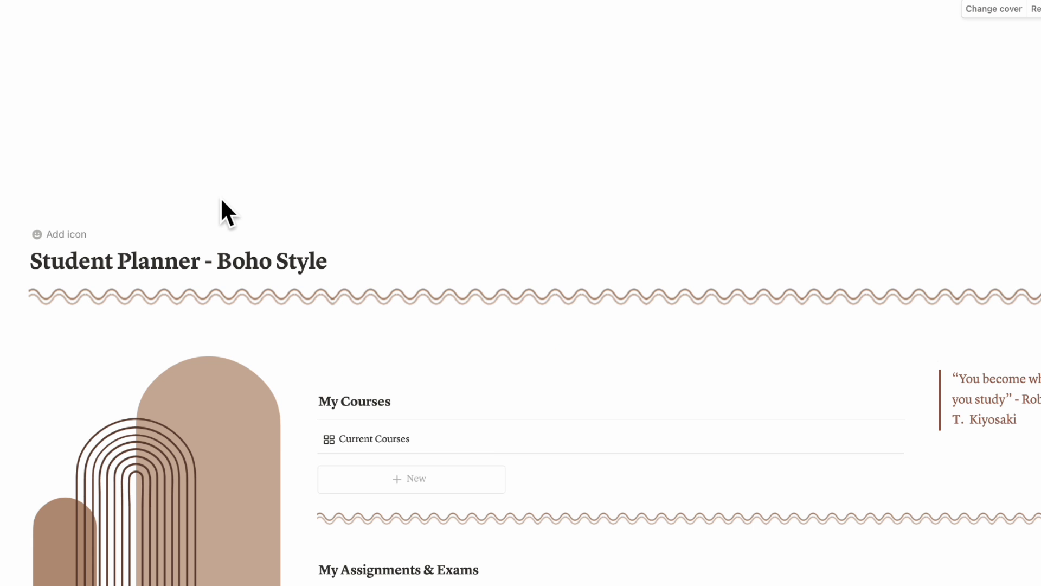
pyautogui.scroll(-2, 418, 299)
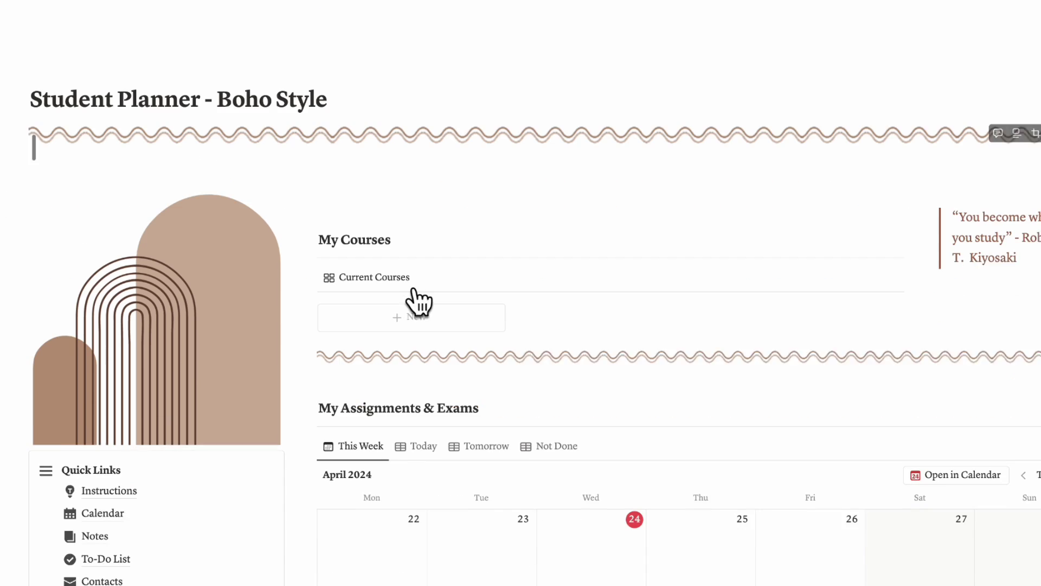
pyautogui.scroll(-3, 418, 301)
pyautogui.scroll(-3, 416, 298)
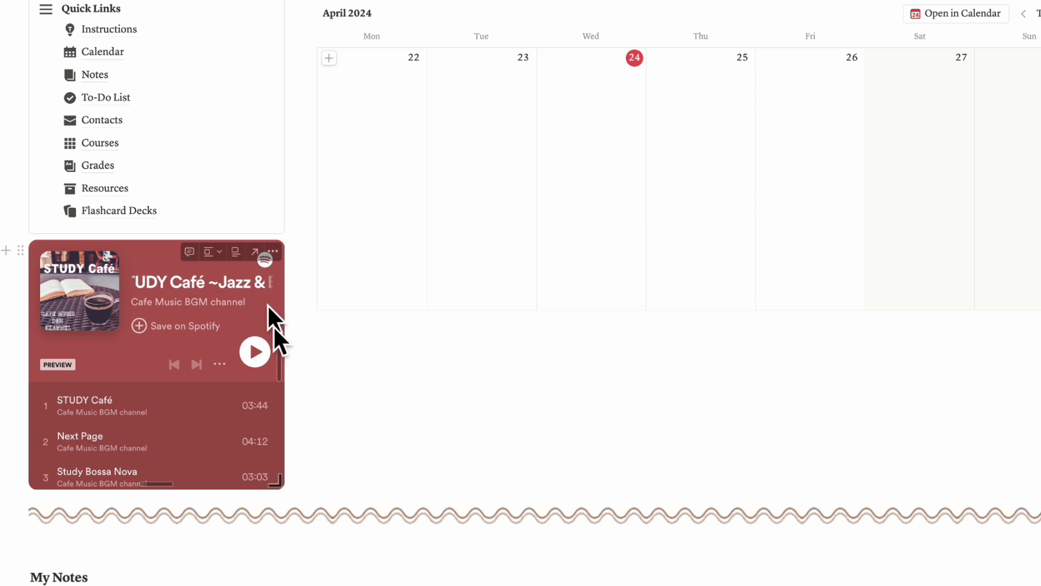
pyautogui.scroll(-5, 307, 416)
pyautogui.scroll(-4, 306, 416)
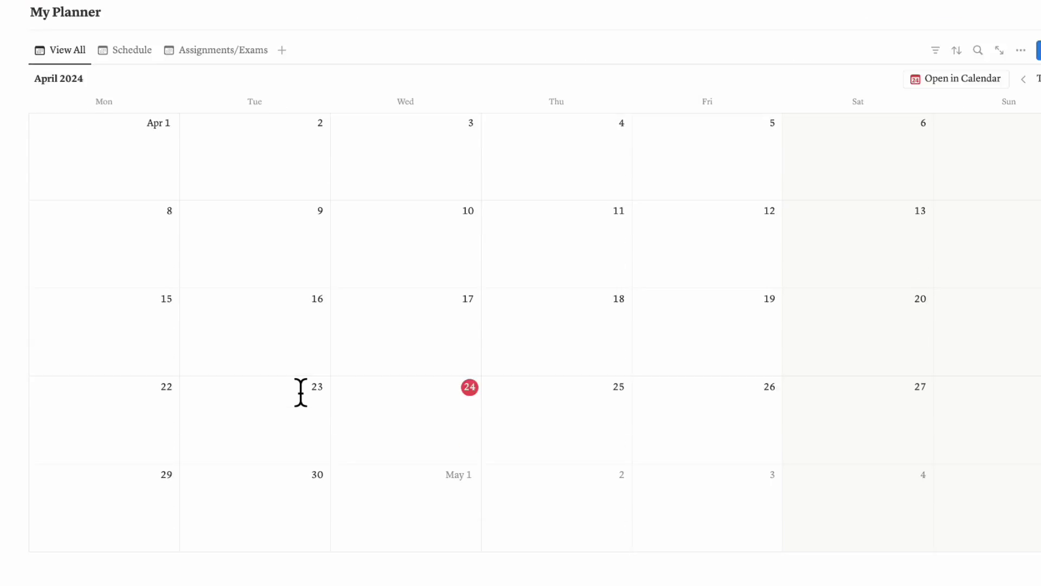
pyautogui.scroll(6, 300, 390)
pyautogui.scroll(15, 301, 390)
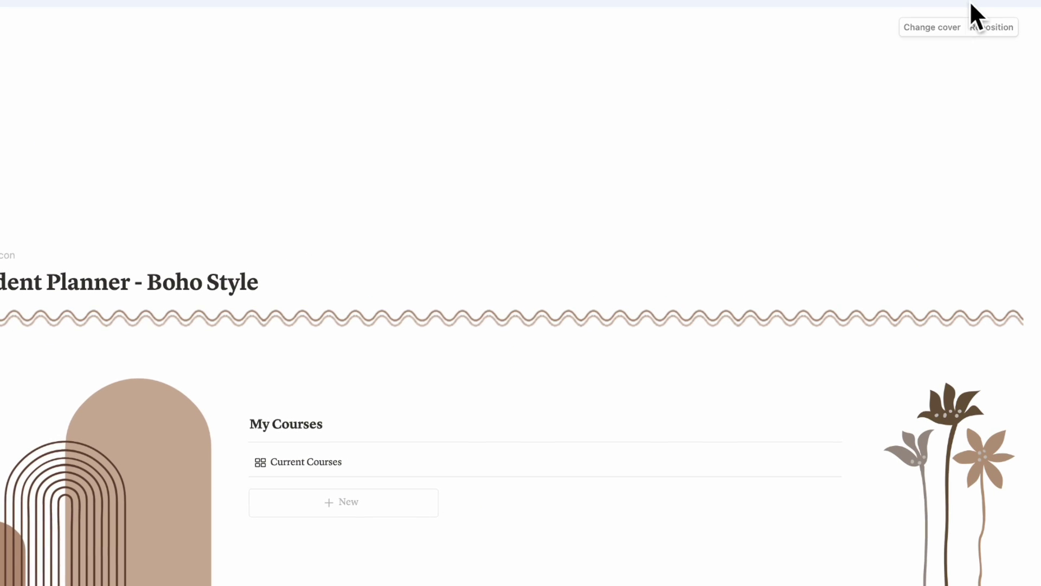
pyautogui.click(1017, 2)
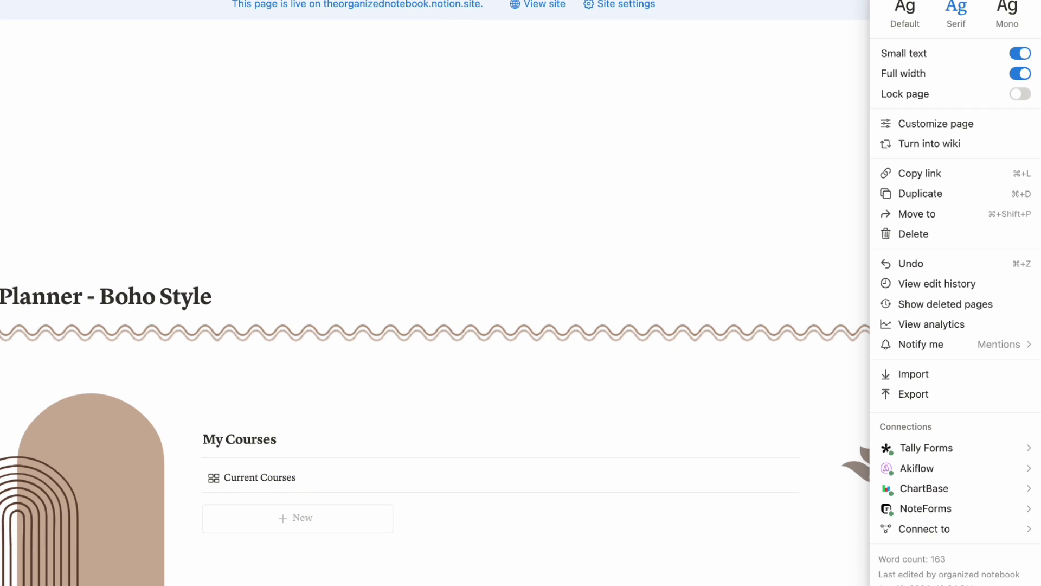
pyautogui.click(725, 329)
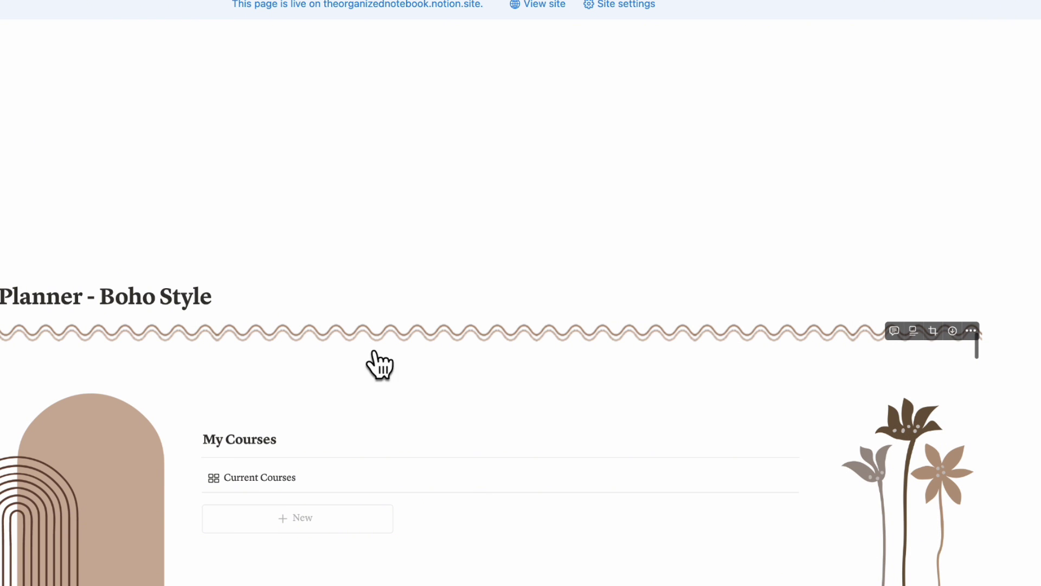